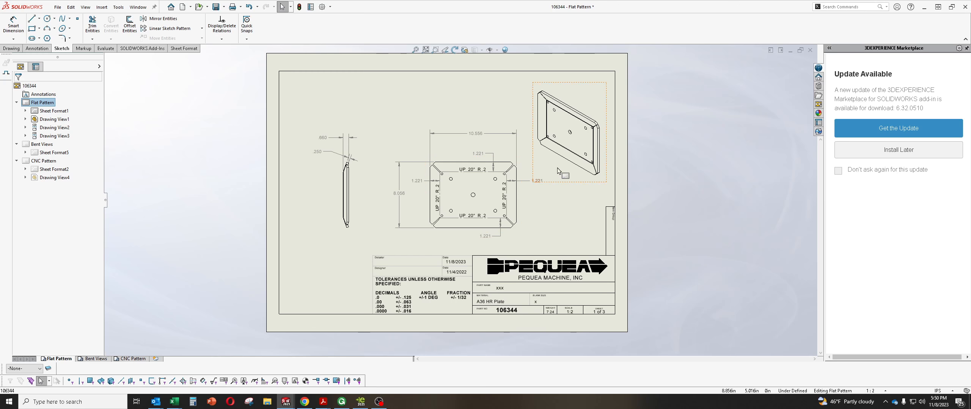
Open the bent plate's part model 106344 from its isometric drawing view.
{"action": "right_click", "coordinate": [558, 176]}
{"action": "left_click", "coordinate": [565, 160]}
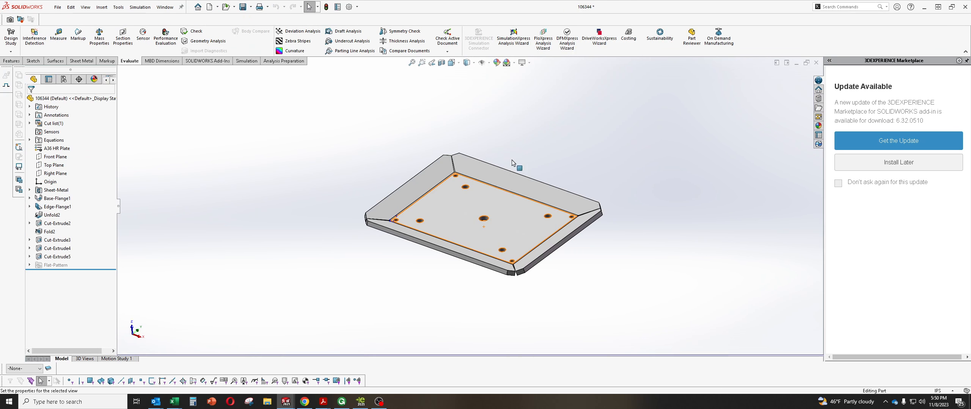
{"action": "middle_click_drag", "start_coordinate": [528, 142], "coordinate": [408, 126]}
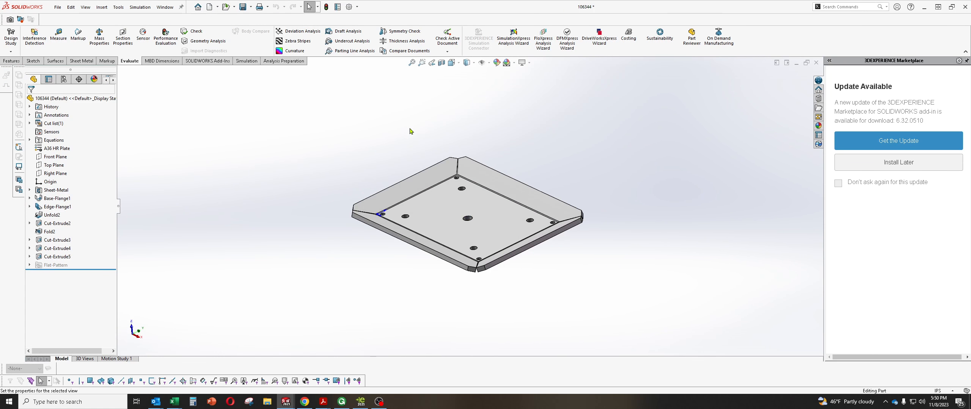
Set the part's custom Description property to "Hydraulic Jack Foot".
{"action": "key", "text": "p"}
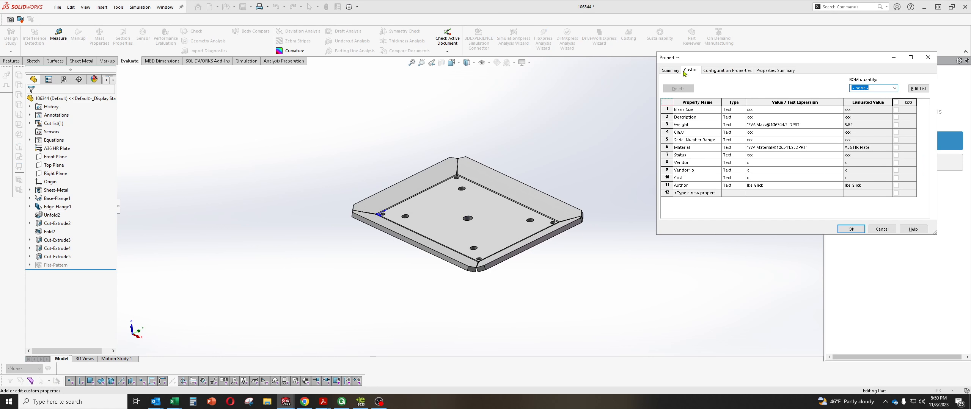
{"action": "left_click_drag", "start_coordinate": [687, 57], "coordinate": [510, 109]}
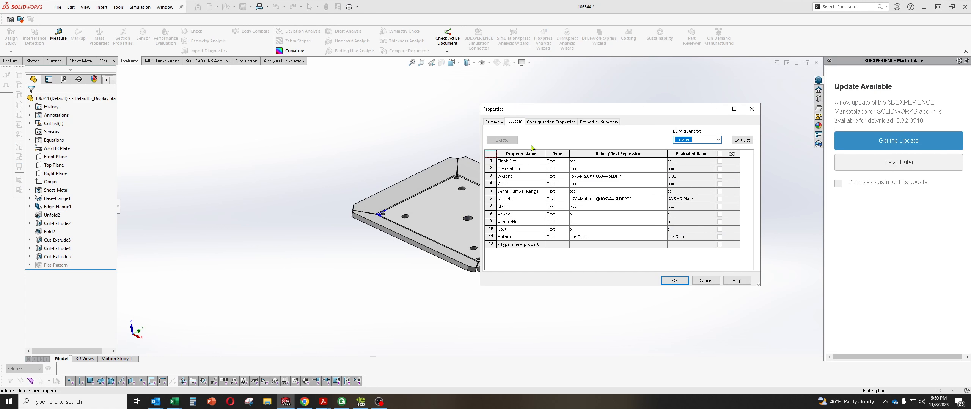
{"action": "left_click", "coordinate": [590, 169]}
{"action": "type", "text": "Hydraulic Jack Foot"}
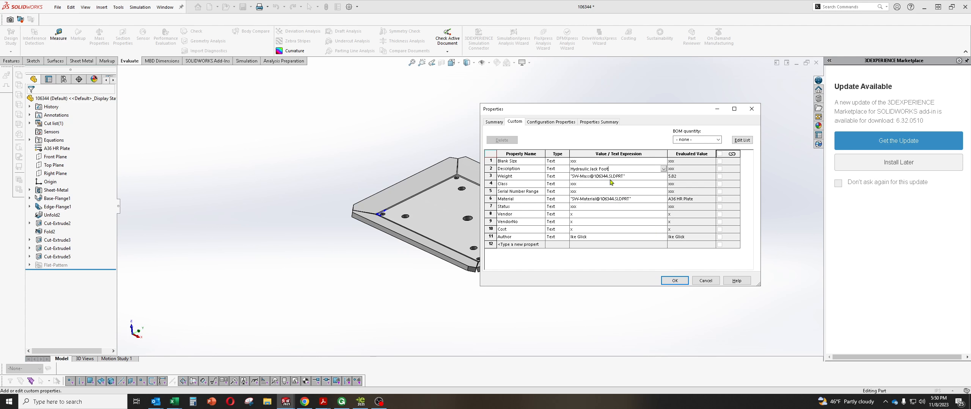
{"action": "left_click_drag", "start_coordinate": [614, 169], "coordinate": [573, 169]}
{"action": "left_click", "coordinate": [675, 281]}
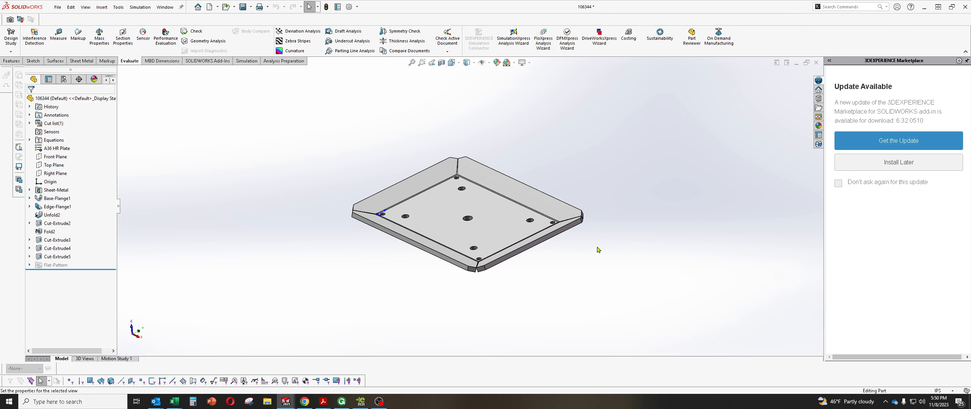
Switch to Global Shop Solutions and start a new inventory part record.
{"action": "scroll", "coordinate": [551, 156], "scroll_direction": "up", "scroll_amount": 3}
{"action": "scroll", "coordinate": [479, 199], "scroll_direction": "down", "scroll_amount": 2}
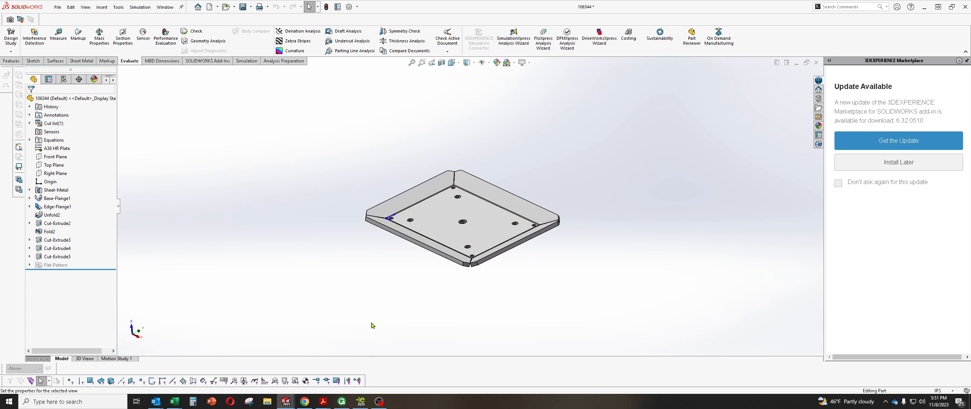
{"action": "left_click", "coordinate": [341, 403]}
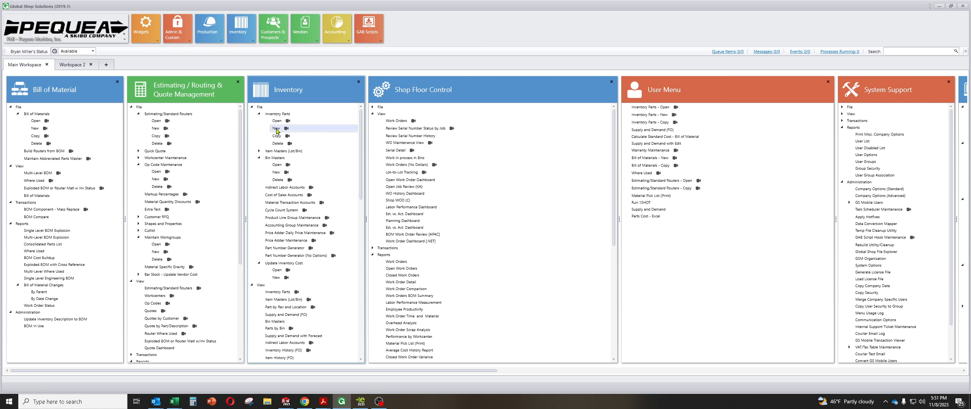
{"action": "left_click", "coordinate": [276, 129]}
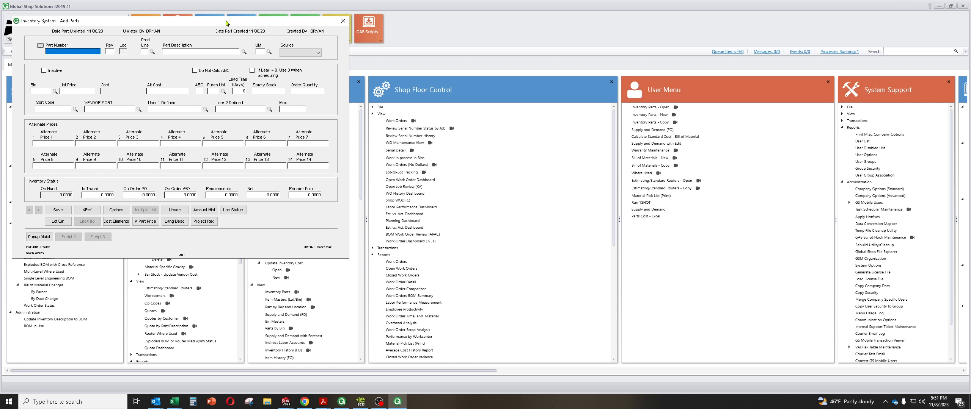
{"action": "left_click_drag", "start_coordinate": [226, 23], "coordinate": [357, 77]}
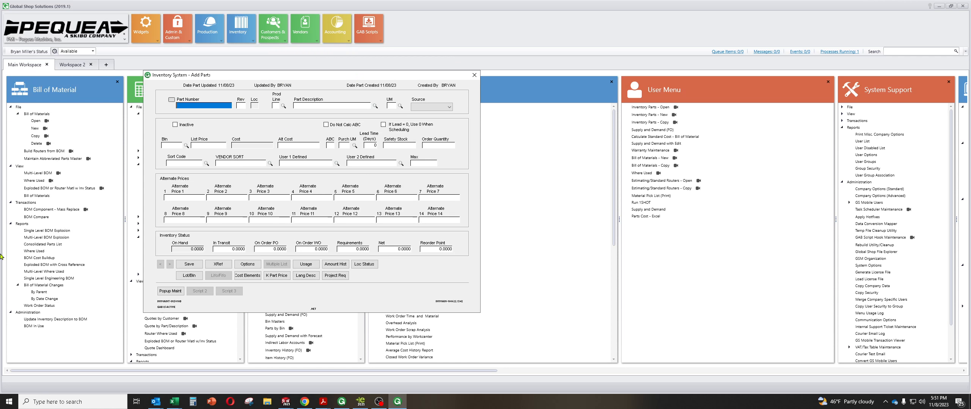
Check the part number on the SOLIDWORKS drawing and enter 106344 as the new inventory part's number.
{"action": "left_click", "coordinate": [285, 402]}
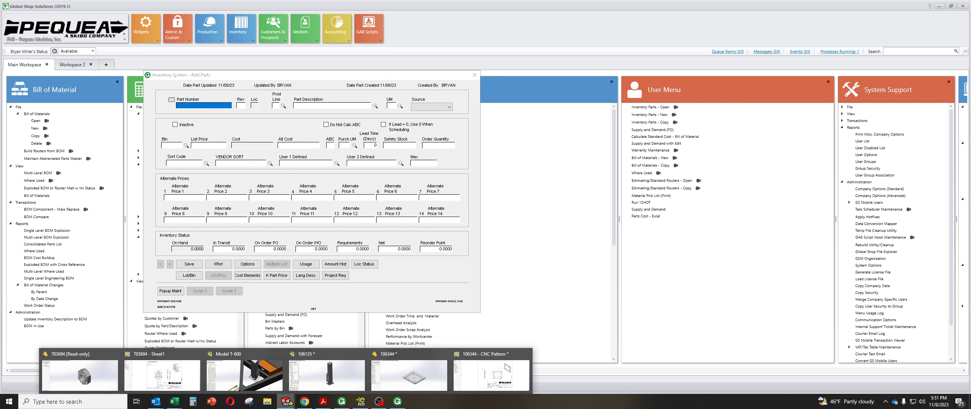
{"action": "left_click", "coordinate": [474, 374]}
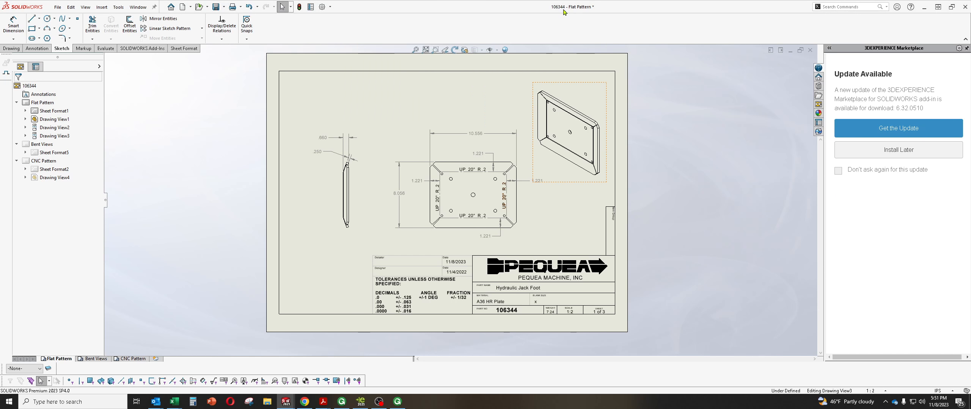
{"action": "left_click", "coordinate": [396, 401]}
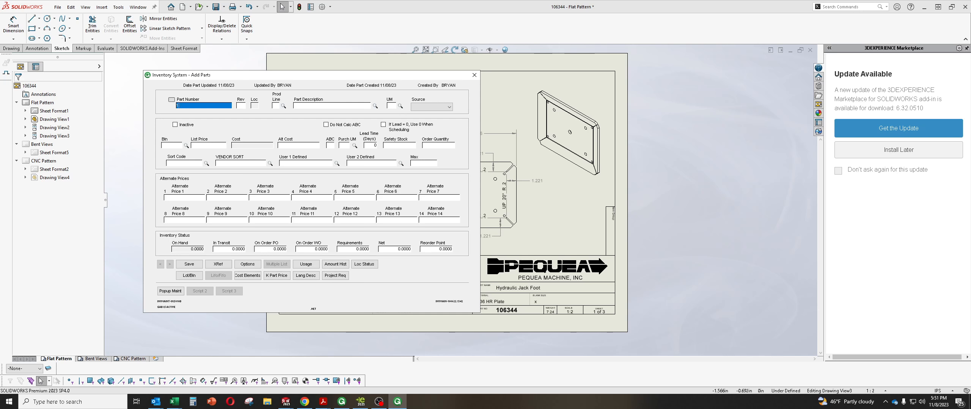
{"action": "key", "text": "Tab"}
{"action": "key", "text": "Tab"}
Assign the part to product line 22, the manufactured trailer components.
{"action": "left_click", "coordinate": [284, 107]}
{"action": "scroll", "coordinate": [466, 187], "scroll_direction": "down", "scroll_amount": 10}
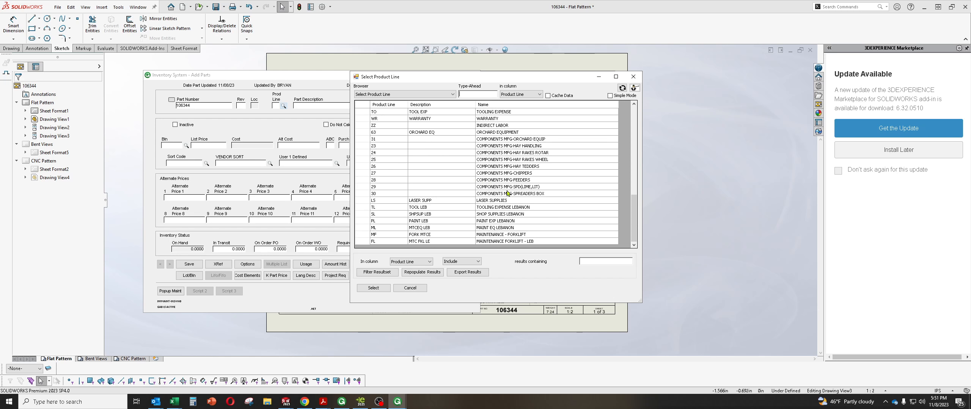
{"action": "scroll", "coordinate": [507, 193], "scroll_direction": "up", "scroll_amount": 12}
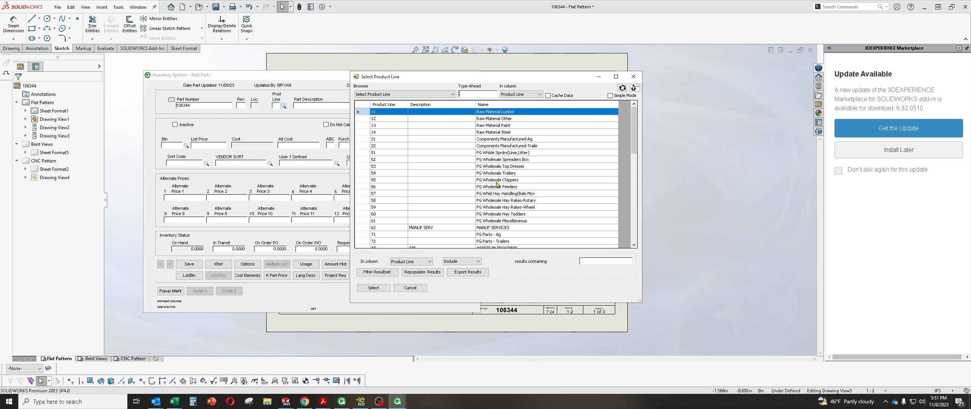
{"action": "left_click", "coordinate": [511, 147]}
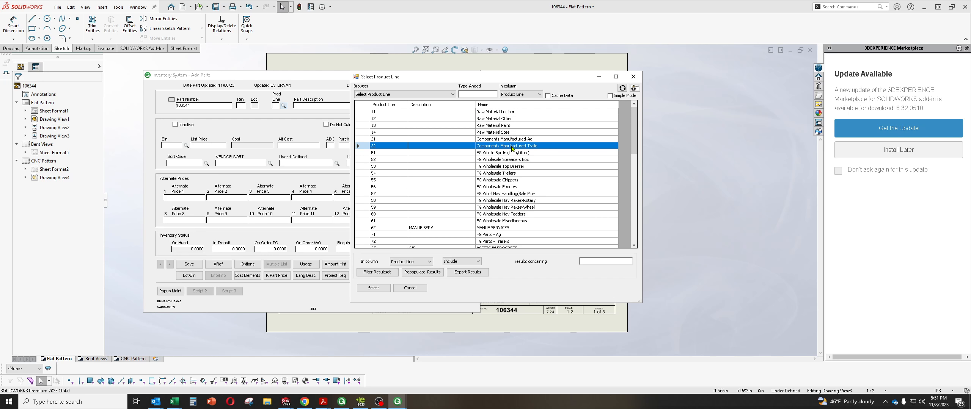
{"action": "double_click", "coordinate": [512, 146]}
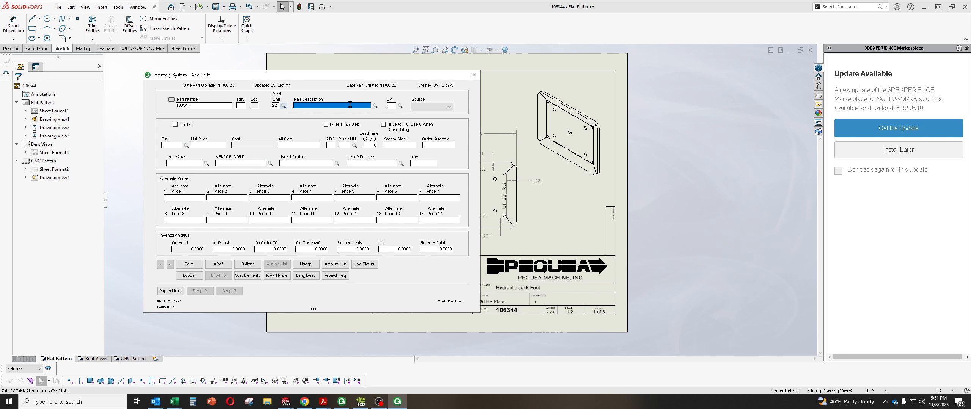
Enter the part description "Hydraulic Jack Foot" and set the unit of measure to EA.
{"action": "type", "text": "Hydraulic Jack Foot"}
{"action": "key", "text": "Tab"}
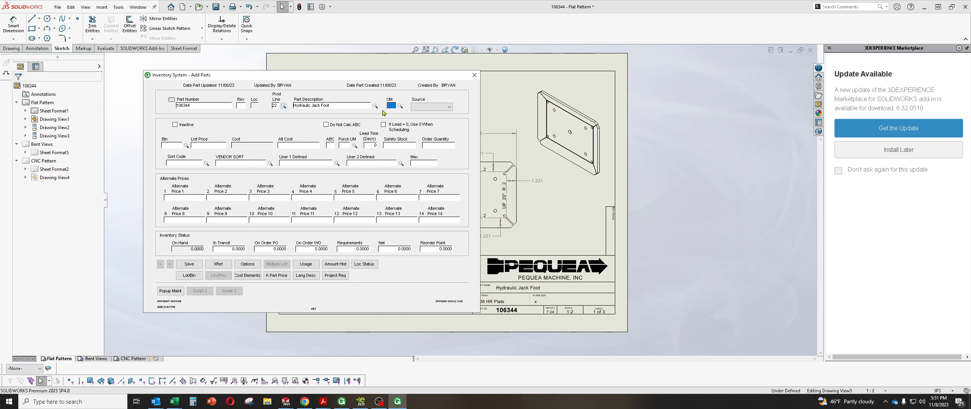
{"action": "type", "text": "EA"}
{"action": "left_click", "coordinate": [400, 106]}
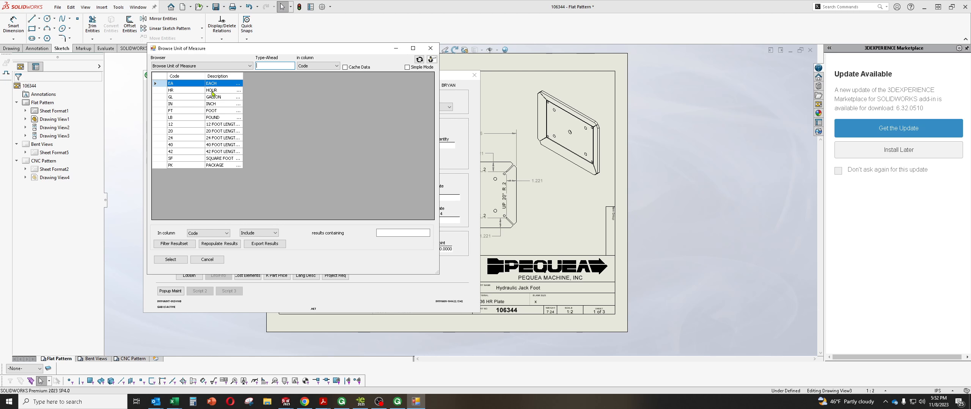
{"action": "left_click", "coordinate": [210, 119]}
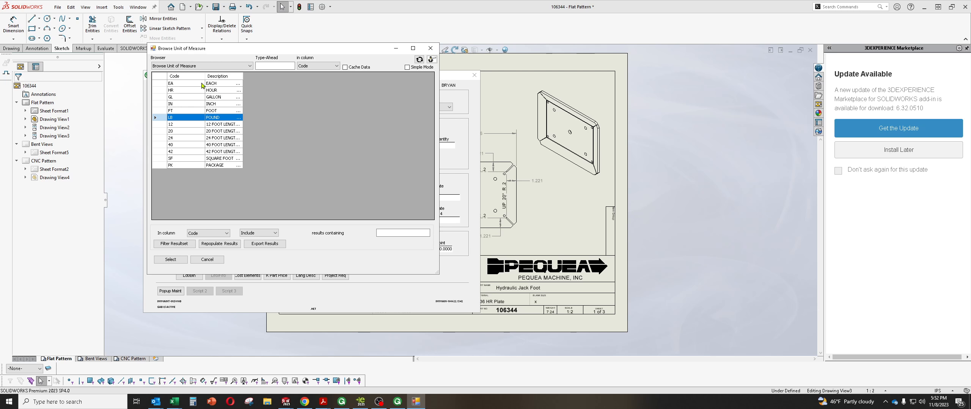
{"action": "left_click", "coordinate": [188, 85]}
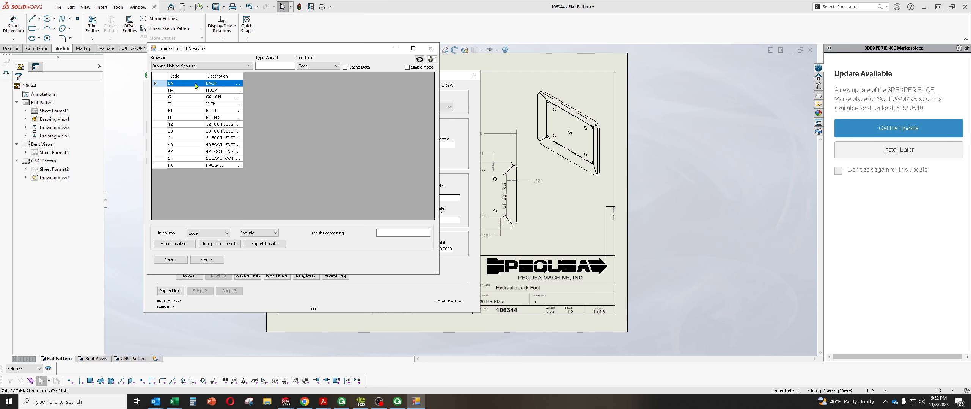
{"action": "double_click", "coordinate": [195, 84]}
Set the part's source to Manuf to Stock and its sort code to TRAILER.
{"action": "left_click", "coordinate": [425, 107]}
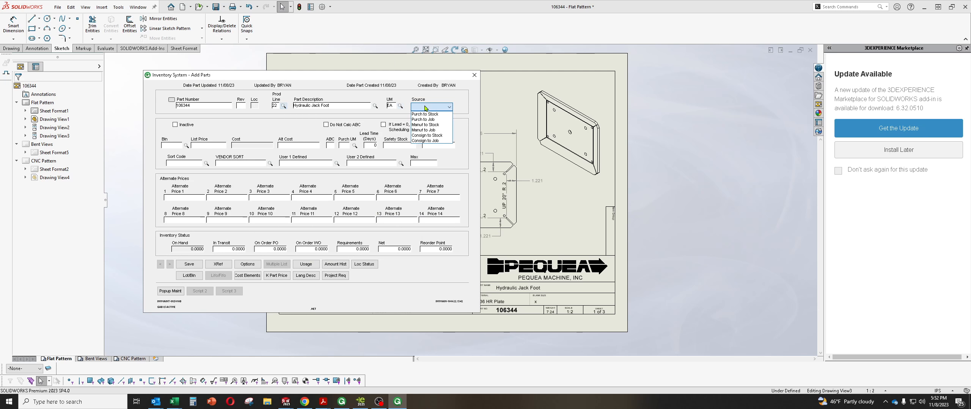
{"action": "left_click", "coordinate": [430, 125]}
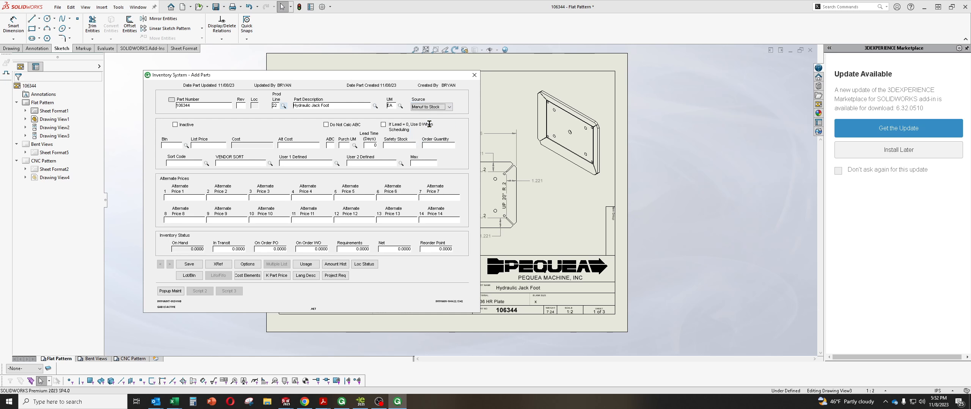
{"action": "left_click", "coordinate": [206, 164]}
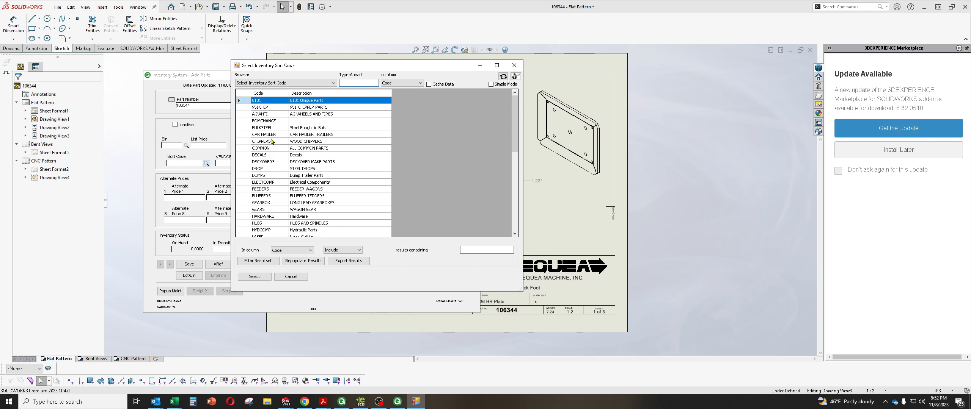
{"action": "scroll", "coordinate": [278, 152], "scroll_direction": "down", "scroll_amount": 1}
{"action": "scroll", "coordinate": [278, 152], "scroll_direction": "down", "scroll_amount": 8}
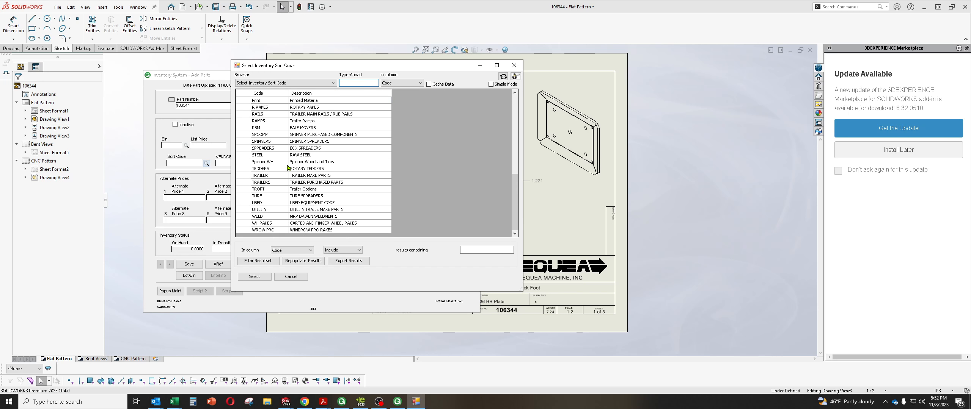
{"action": "left_click", "coordinate": [311, 176]}
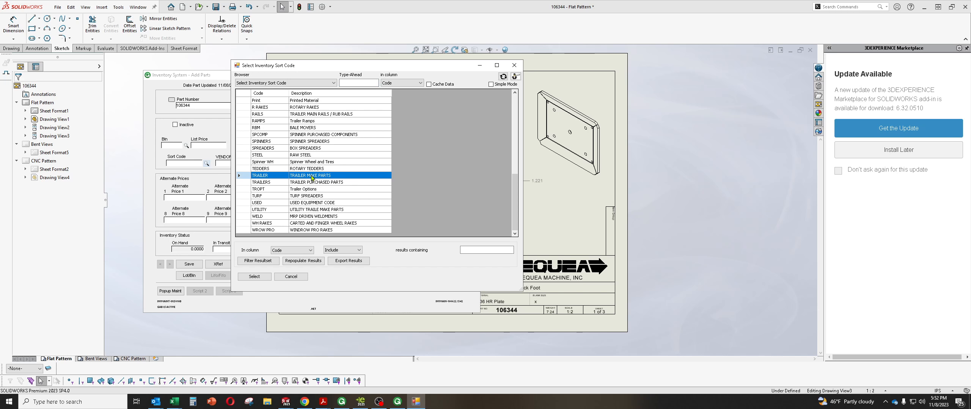
{"action": "double_click", "coordinate": [310, 177]}
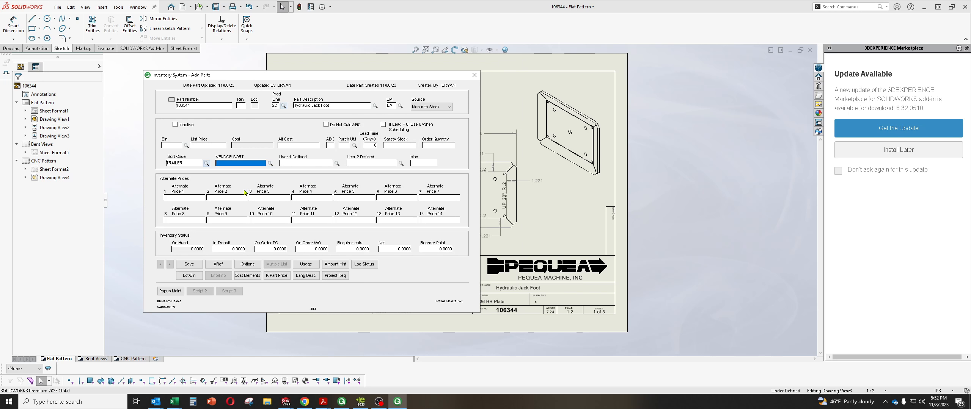
Set the stocking bin to WHSE in the part options, then save the new inventory part and close the entry form.
{"action": "left_click", "coordinate": [246, 265]}
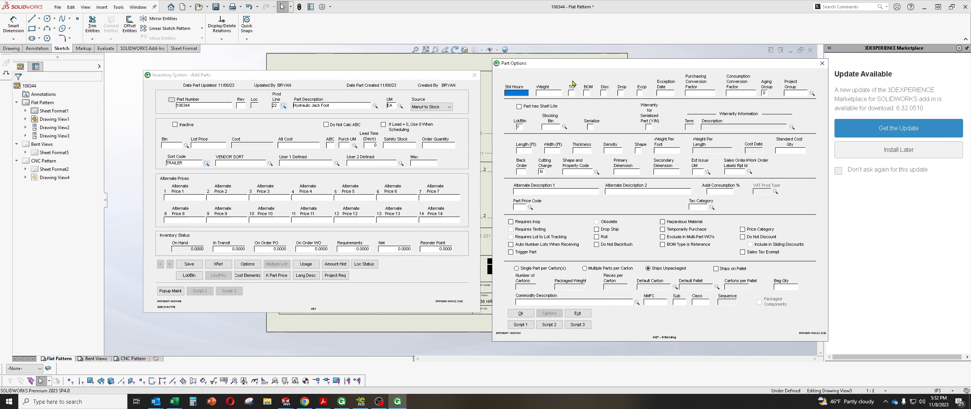
{"action": "left_click", "coordinate": [552, 127]}
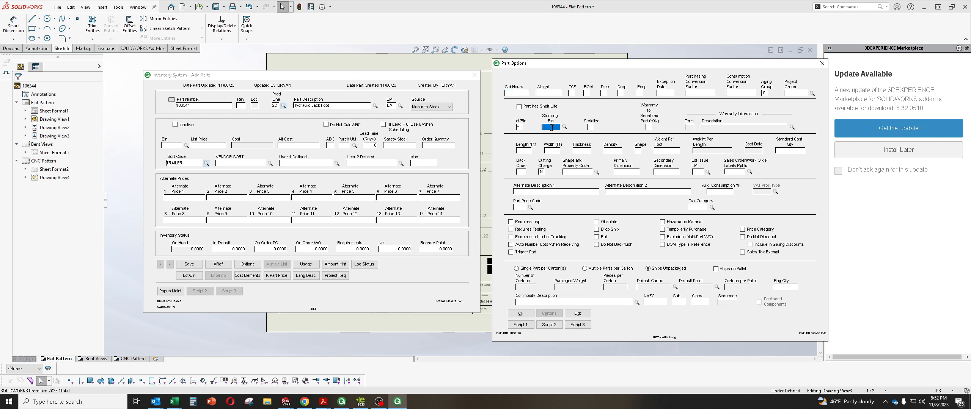
{"action": "type", "text": "WHSE"}
{"action": "left_click", "coordinate": [526, 315]}
{"action": "left_click", "coordinate": [189, 266]}
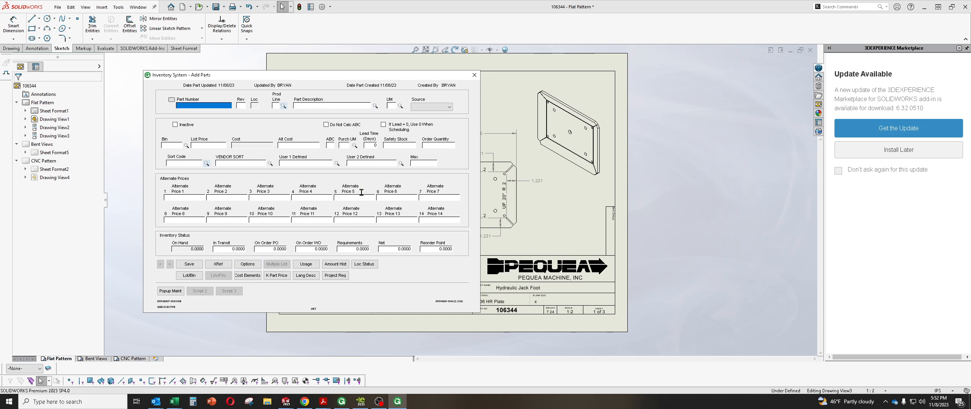
{"action": "left_click", "coordinate": [474, 75]}
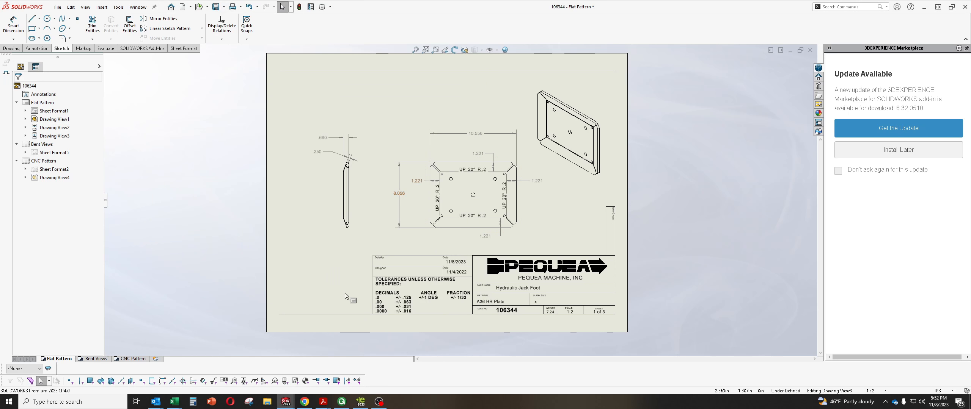
Create a bill of material for parent 106344 in Global Shop Solutions and accept its parent information.
{"action": "mouse_move", "coordinate": [342, 401]}
{"action": "left_click", "coordinate": [360, 386]}
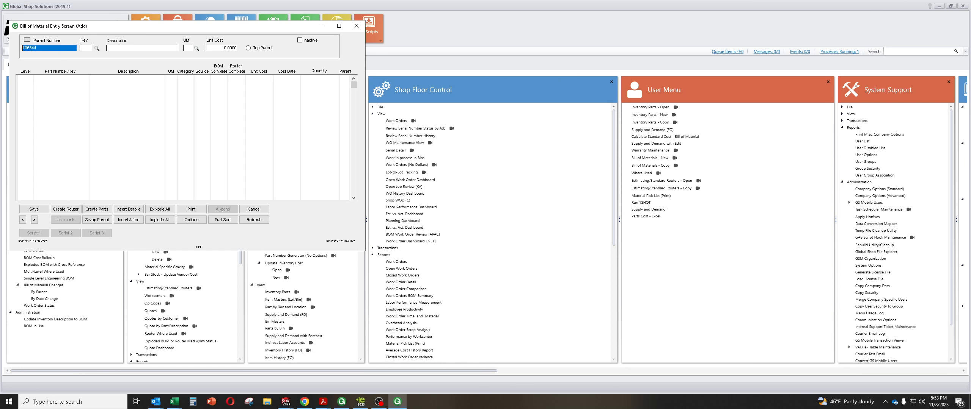
{"action": "key", "text": "Tab"}
{"action": "key", "text": "Tab"}
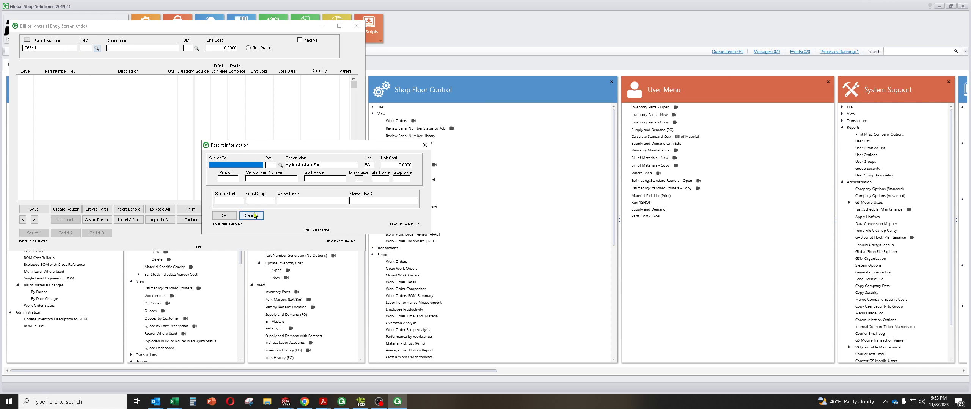
{"action": "left_click", "coordinate": [224, 216]}
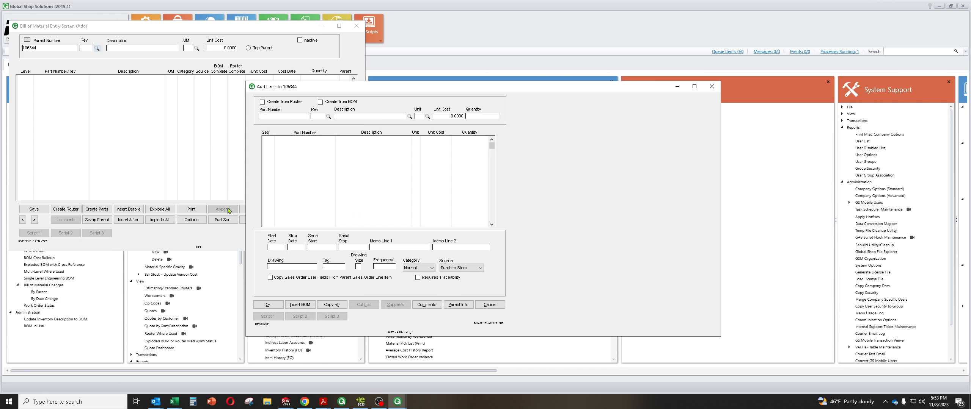
Check the plate thickness and weight on the 106344 flat pattern drawing in SOLIDWORKS, then return to the bill of material line entry.
{"action": "left_click", "coordinate": [279, 117]}
{"action": "left_click", "coordinate": [286, 402]}
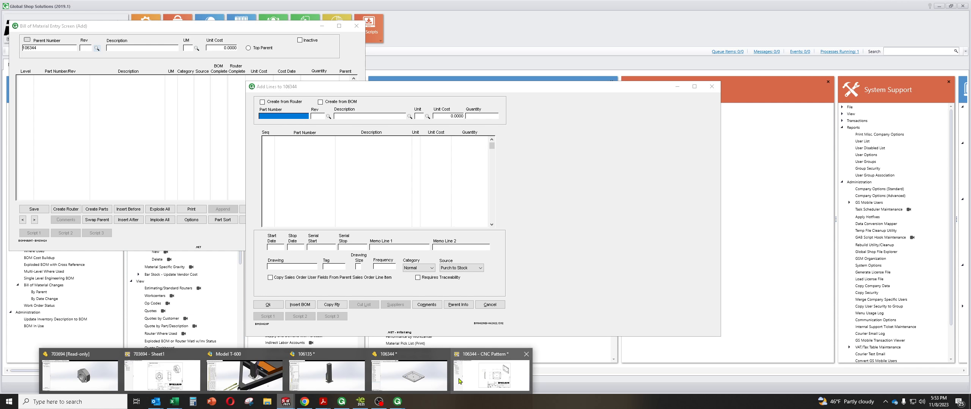
{"action": "left_click", "coordinate": [463, 380]}
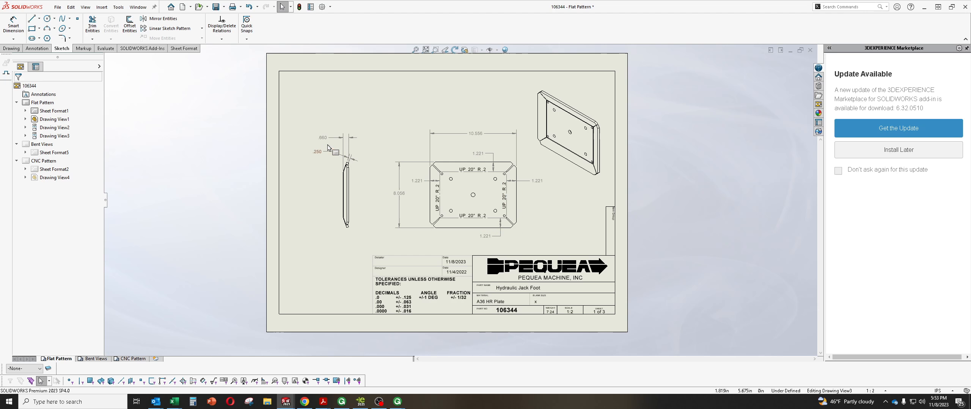
{"action": "mouse_move", "coordinate": [397, 402]}
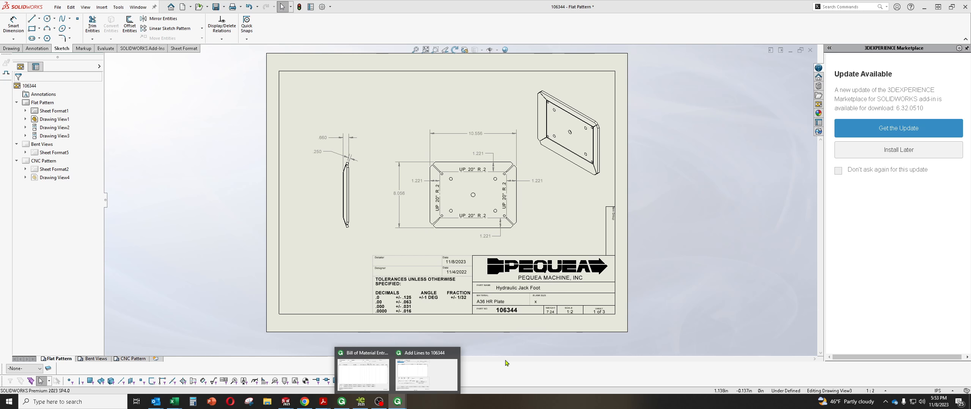
{"action": "left_click", "coordinate": [438, 374]}
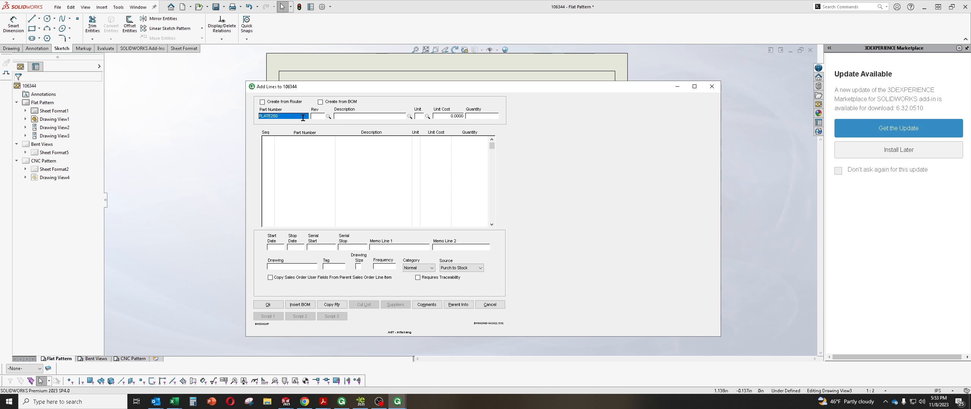
Add material PLATE250 (.250 HRPO) with quantity 8 as a line under 106344 and accept the line entries.
{"action": "key", "text": "Tab"}
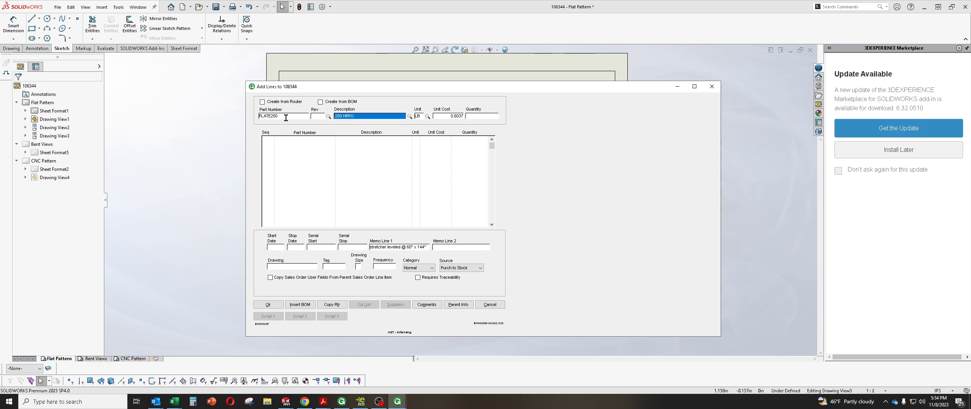
{"action": "key", "text": "Tab"}
{"action": "key", "text": "Tab"}
{"action": "key", "text": "Tab"}
{"action": "key", "text": "Tab"}
{"action": "key", "text": "Tab"}
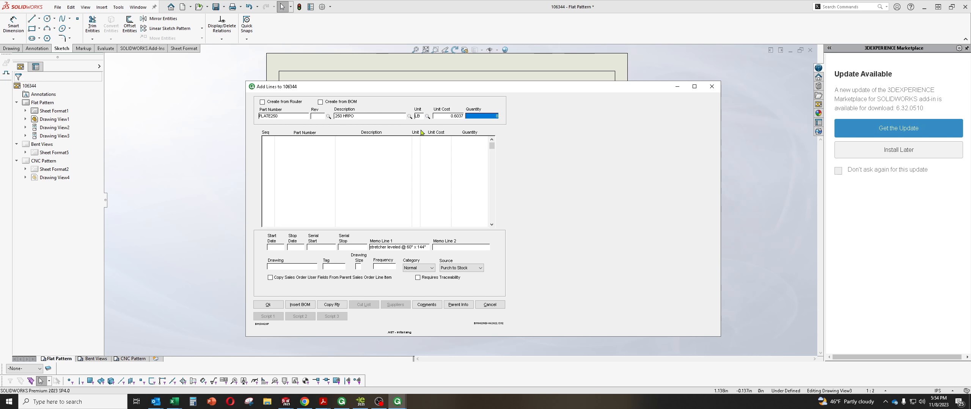
{"action": "key", "text": "Tab"}
{"action": "key", "text": "Tab"}
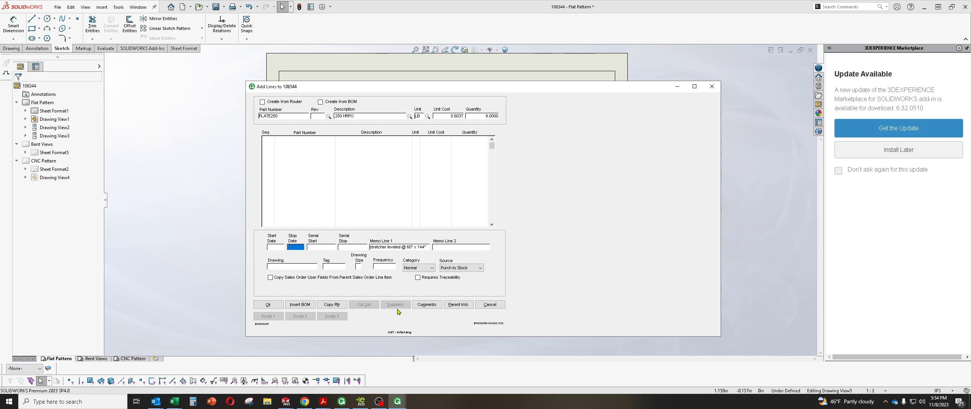
{"action": "left_click", "coordinate": [278, 305]}
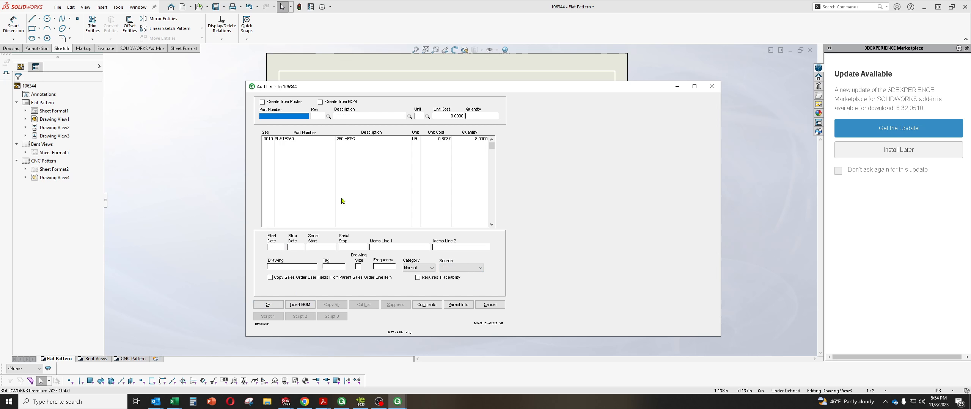
{"action": "left_click", "coordinate": [271, 306]}
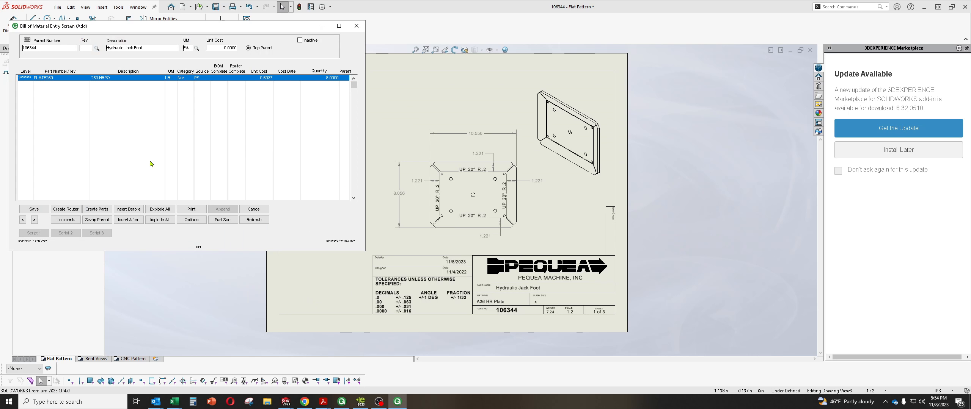
Save the bill of material for 106344 without clearing the screen for another one.
{"action": "left_click_drag", "start_coordinate": [134, 29], "coordinate": [307, 56]}
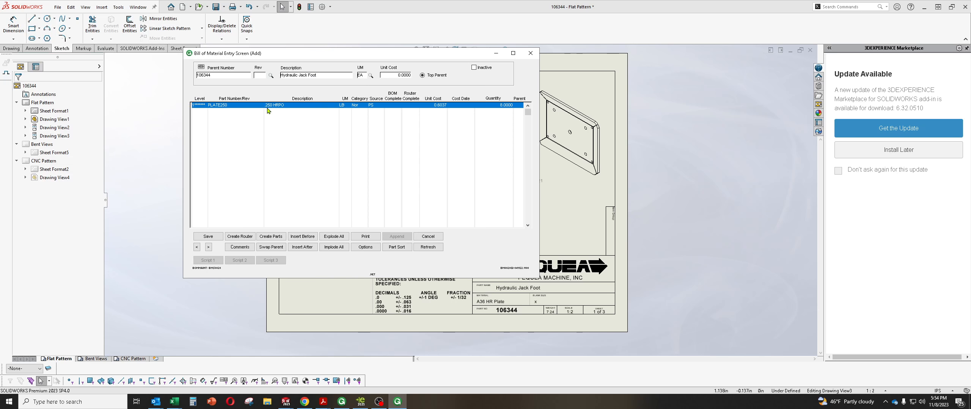
{"action": "left_click", "coordinate": [208, 237]}
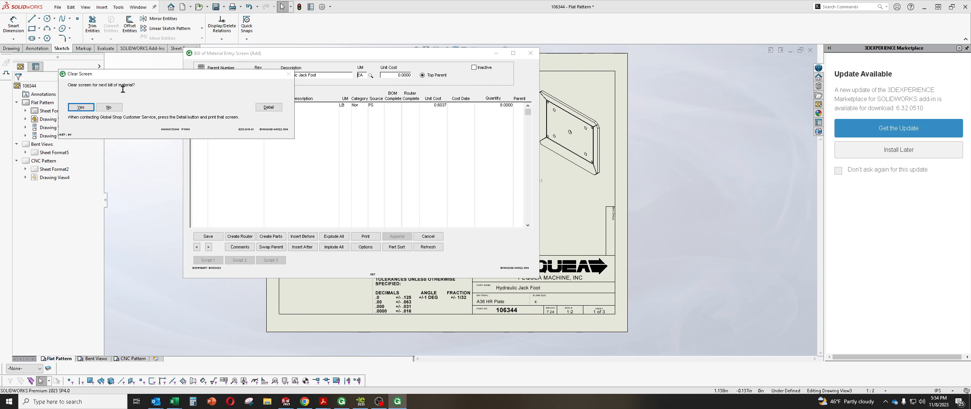
{"action": "left_click", "coordinate": [108, 109]}
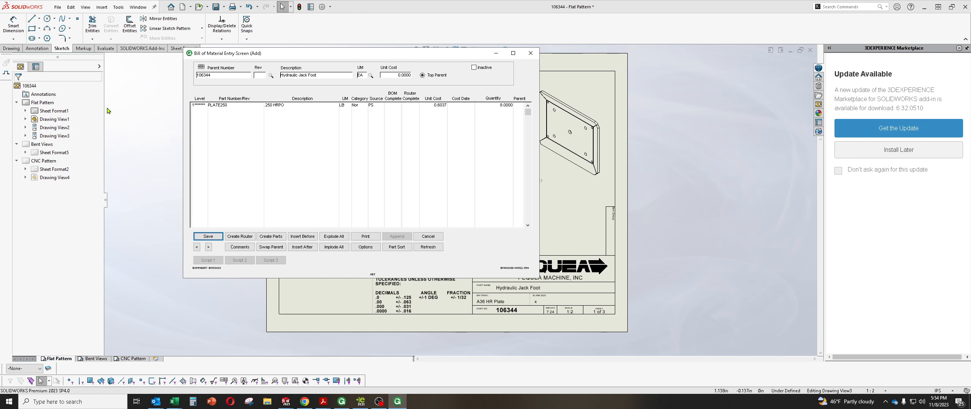
Generate a router for 106344 from the bill of material, mark the parent row with Y to build it, and open the router lines.
{"action": "left_click", "coordinate": [240, 237]}
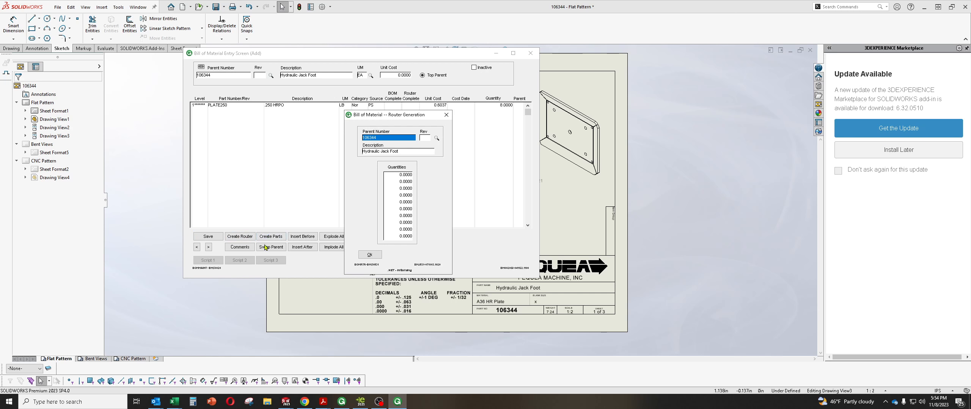
{"action": "left_click", "coordinate": [370, 254]}
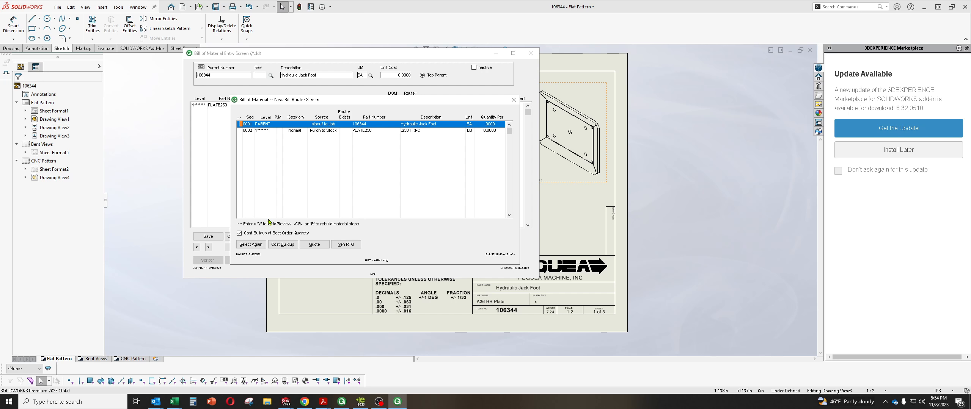
{"action": "type", "text": "Y"}
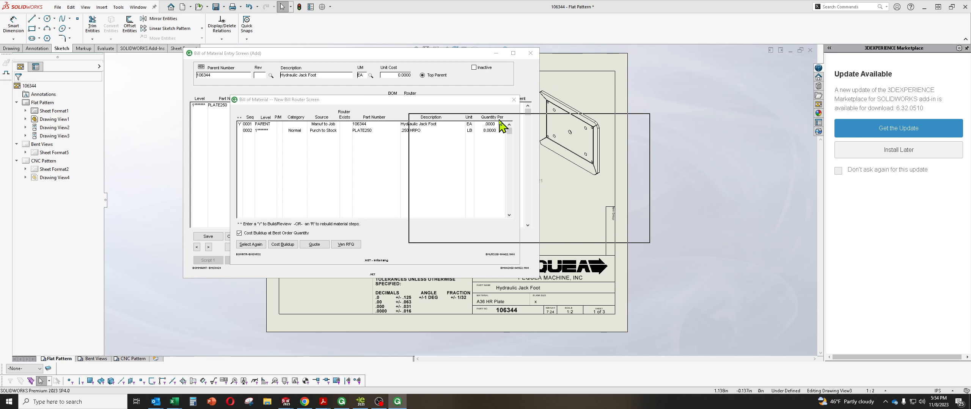
{"action": "left_click_drag", "start_coordinate": [507, 123], "coordinate": [529, 144]}
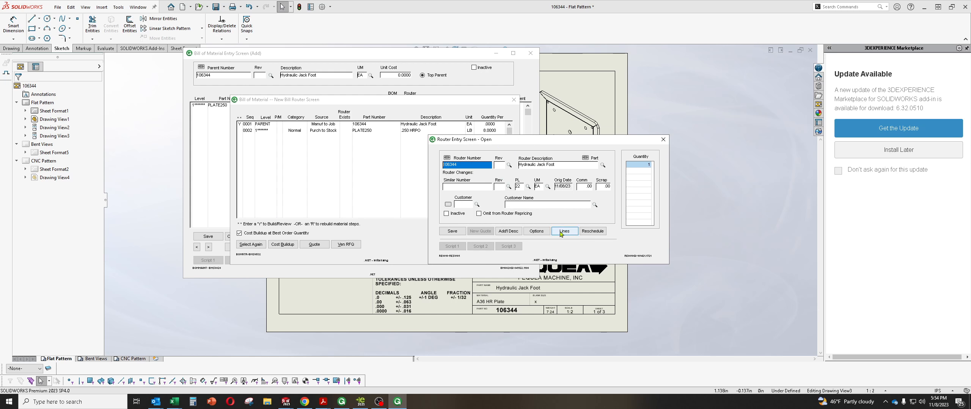
{"action": "left_click_drag", "start_coordinate": [565, 140], "coordinate": [588, 147]}
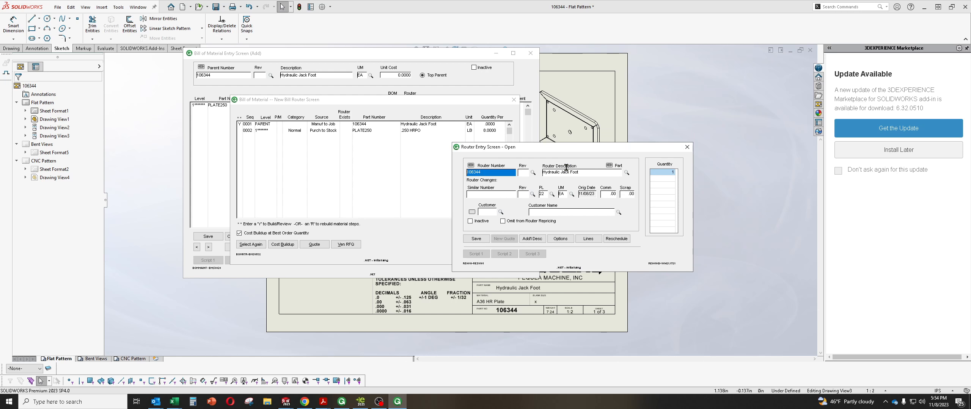
{"action": "left_click_drag", "start_coordinate": [564, 147], "coordinate": [559, 155]}
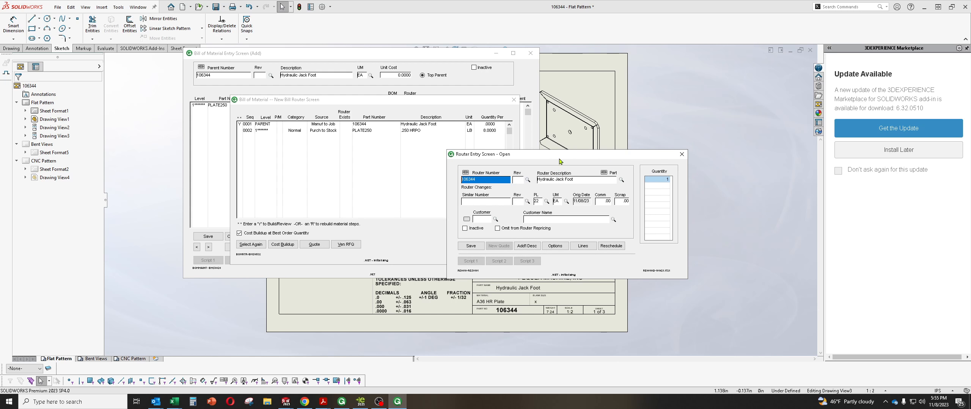
{"action": "left_click", "coordinate": [583, 246]}
{"action": "left_click", "coordinate": [583, 246]}
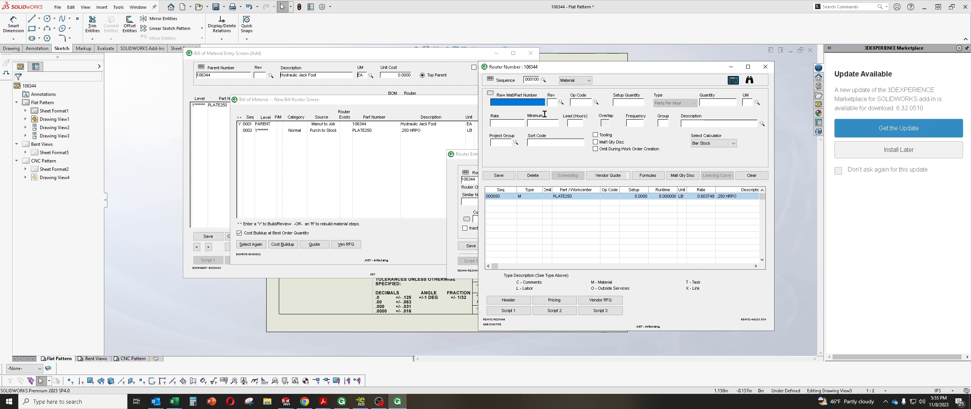
Start a Labor line at sequence 000100 and assign it to work center FLAS, Eagle 15KW Laser.
{"action": "left_click_drag", "start_coordinate": [551, 69], "coordinate": [552, 76]}
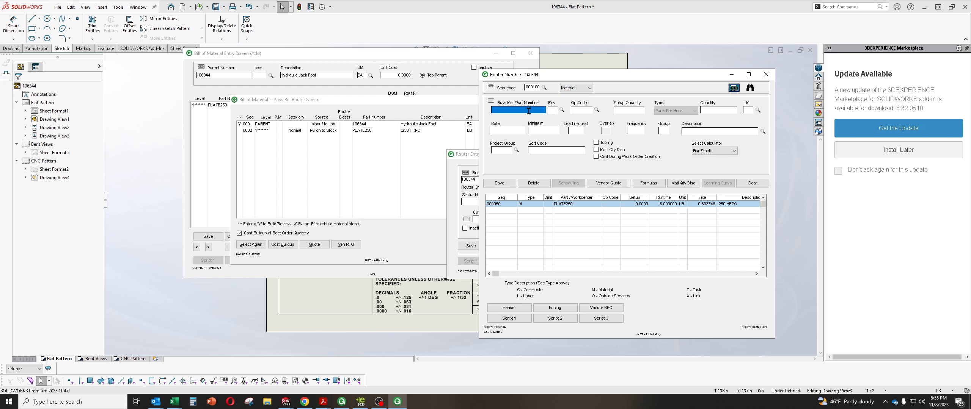
{"action": "left_click", "coordinate": [578, 90]}
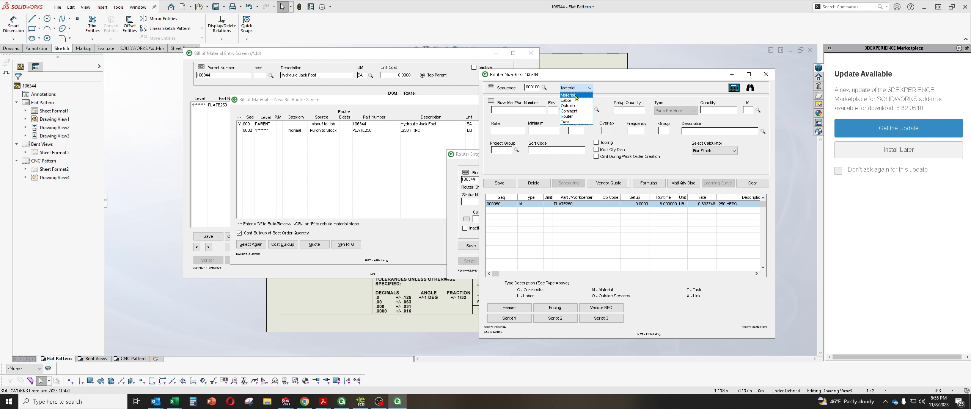
{"action": "left_click", "coordinate": [576, 100]}
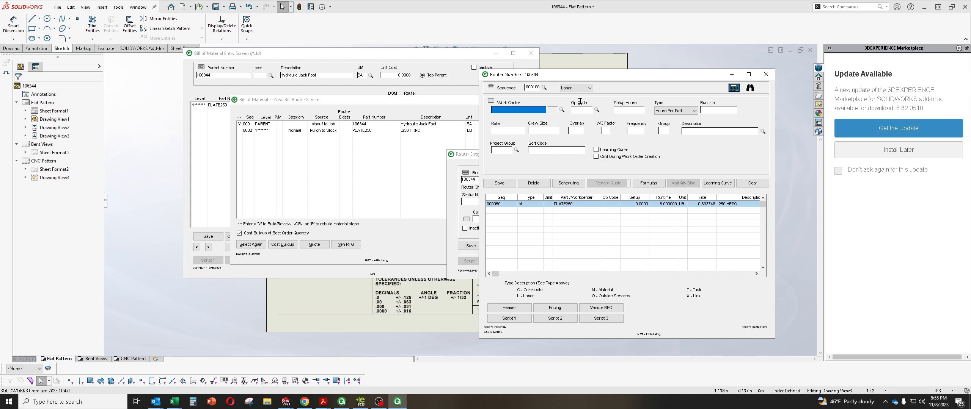
{"action": "left_click", "coordinate": [562, 110]}
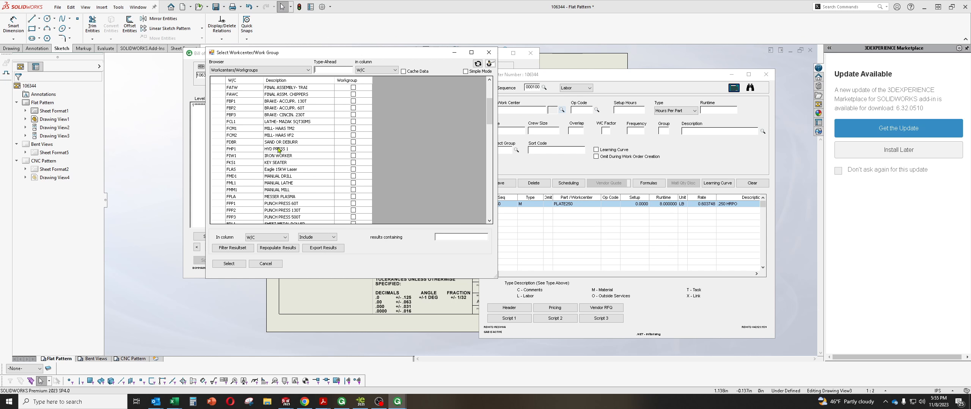
{"action": "scroll", "coordinate": [279, 150], "scroll_direction": "down", "scroll_amount": 8}
{"action": "scroll", "coordinate": [278, 152], "scroll_direction": "up", "scroll_amount": 7}
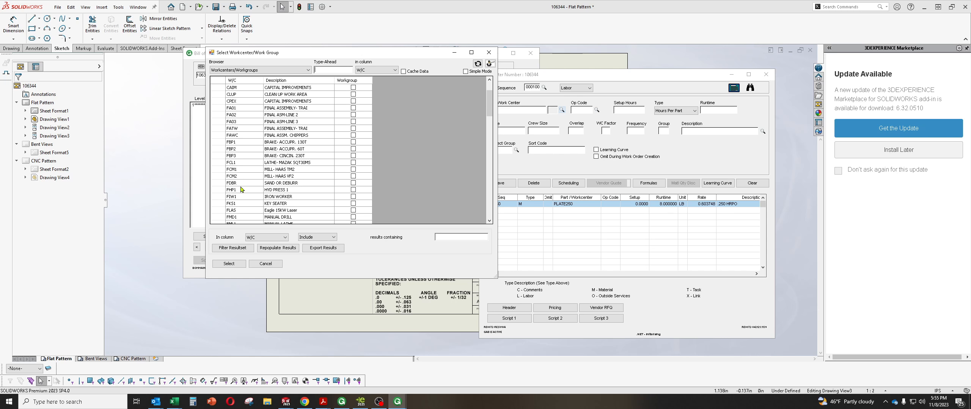
{"action": "scroll", "coordinate": [239, 167], "scroll_direction": "down", "scroll_amount": 3}
{"action": "scroll", "coordinate": [239, 167], "scroll_direction": "down", "scroll_amount": 10}
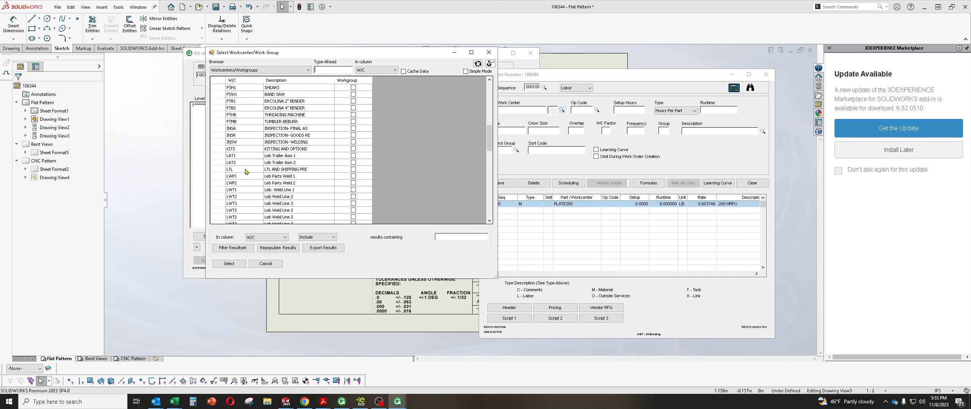
{"action": "scroll", "coordinate": [251, 181], "scroll_direction": "up", "scroll_amount": 12}
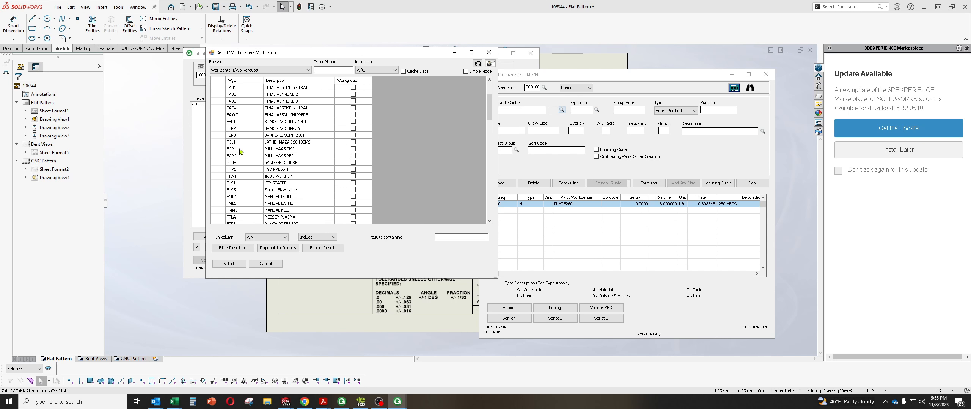
{"action": "left_click", "coordinate": [241, 192]}
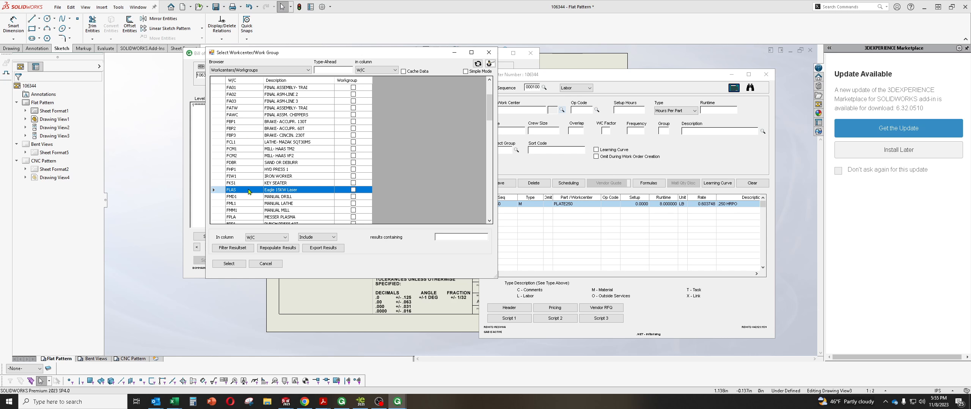
{"action": "double_click", "coordinate": [248, 192]}
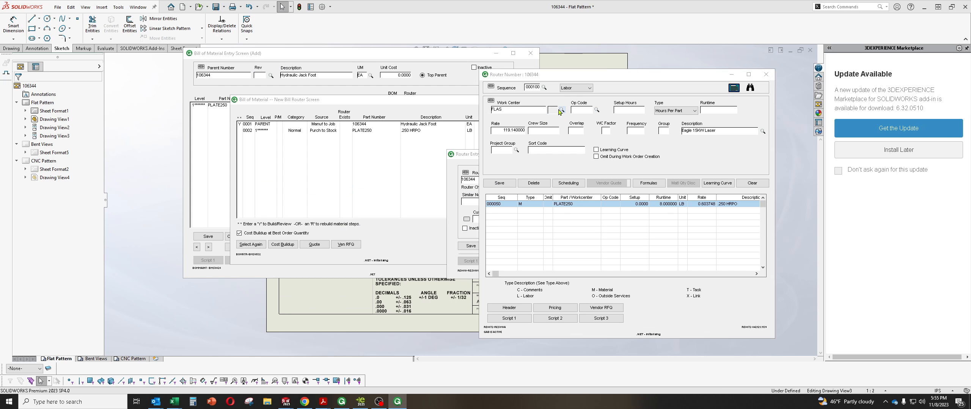
{"action": "key", "text": "Tab"}
{"action": "key", "text": "Tab"}
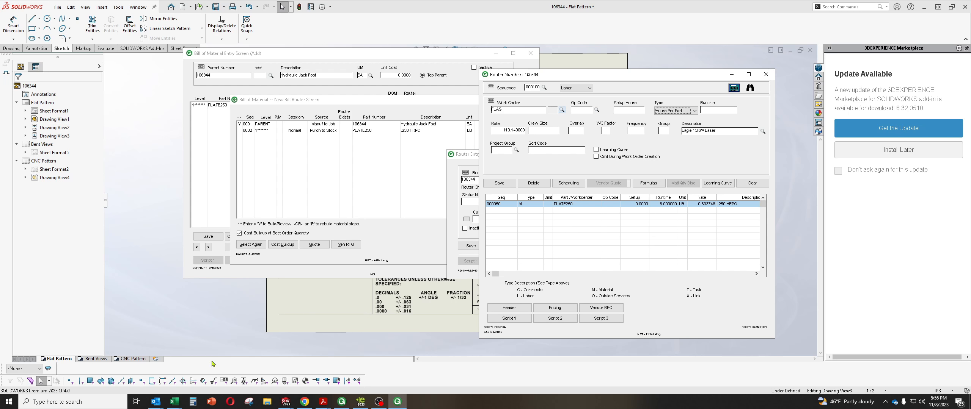
Switch to the 106344 part model in SOLIDWORKS and activate its flat pattern configuration.
{"action": "left_click", "coordinate": [286, 402]}
{"action": "left_click", "coordinate": [403, 380]}
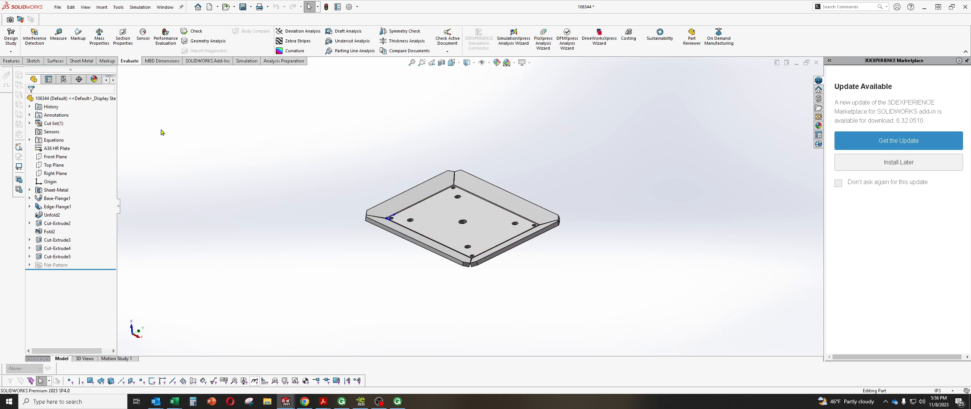
{"action": "left_click", "coordinate": [63, 79]}
{"action": "double_click", "coordinate": [86, 129]}
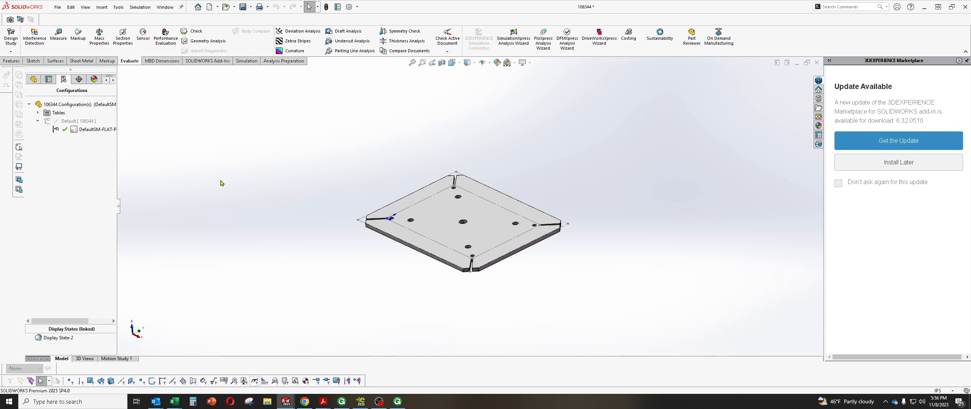
Measure the perimeter of the flat pattern's upper face, then reactivate the Default configuration.
{"action": "left_click", "coordinate": [479, 227]}
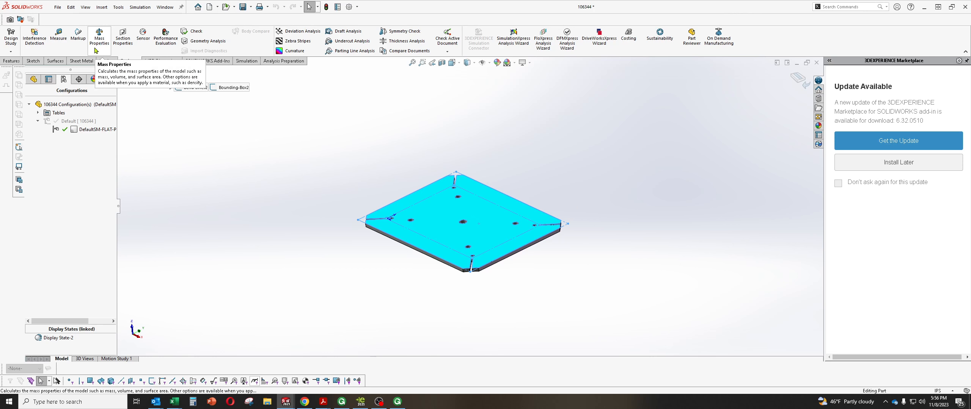
{"action": "left_click", "coordinate": [58, 34]}
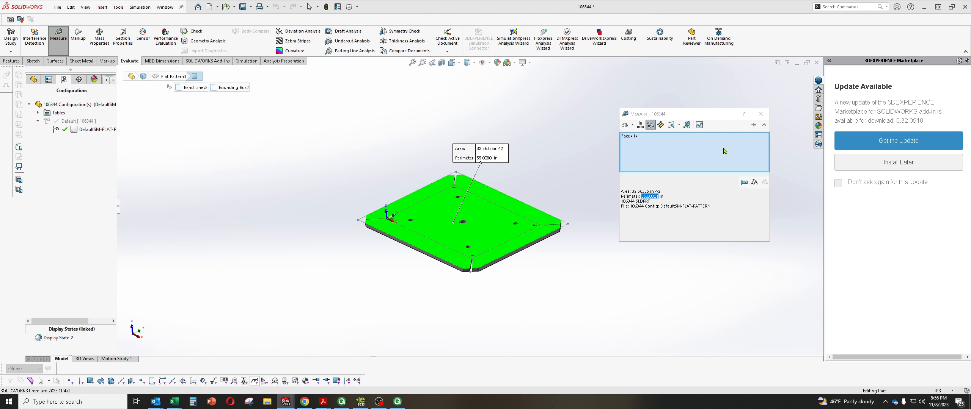
{"action": "left_click", "coordinate": [760, 115]}
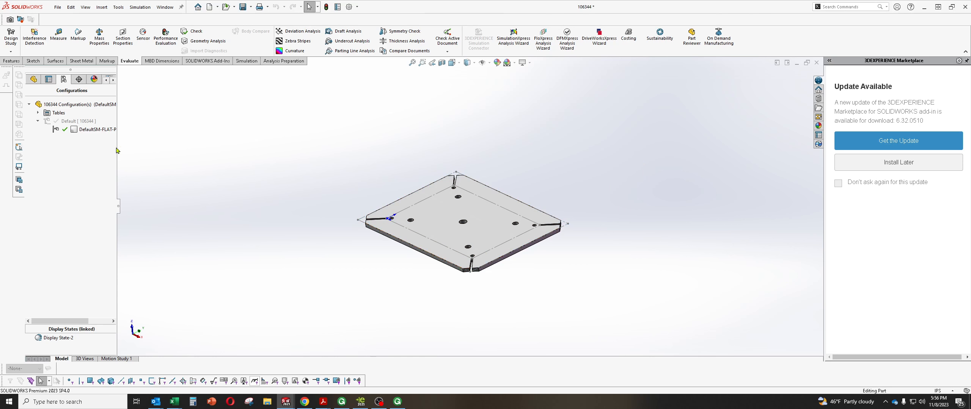
{"action": "double_click", "coordinate": [69, 122]}
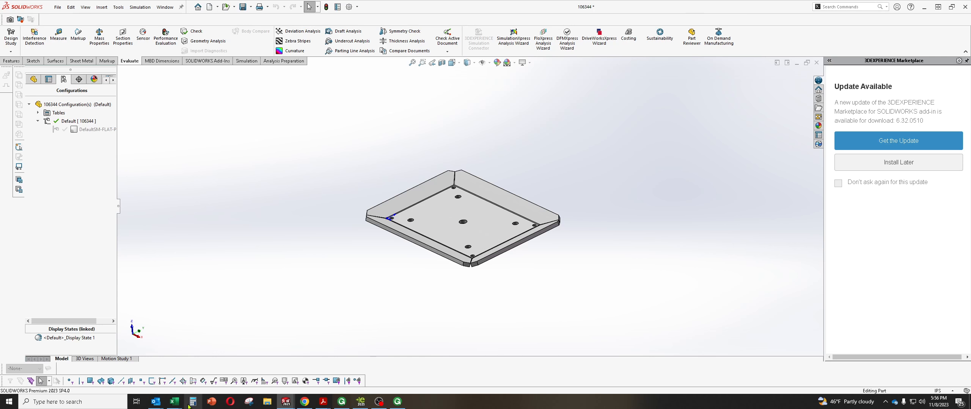
Switch to the LASER CUTTING TIME CALCUATOR workbook in Excel, opening it from pqeng's Engineer Shared folder, under Engineering Calculators and Tools.
{"action": "left_click", "coordinate": [174, 403]}
{"action": "left_click", "coordinate": [448, 369]}
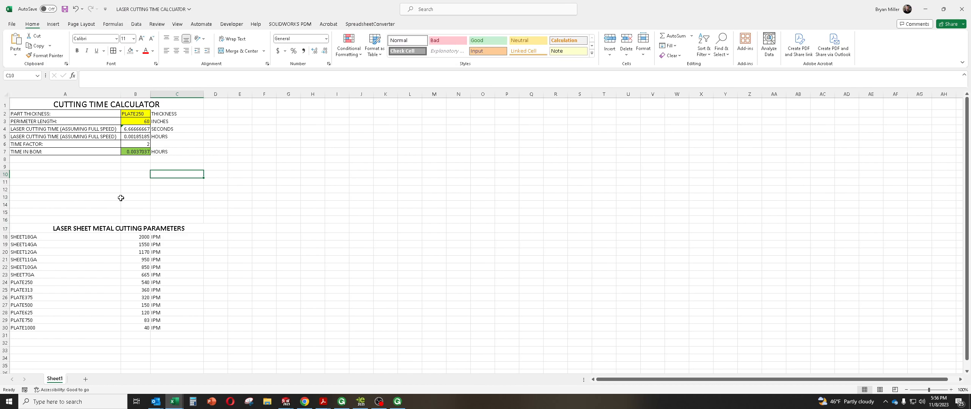
{"action": "left_click", "coordinate": [267, 402]}
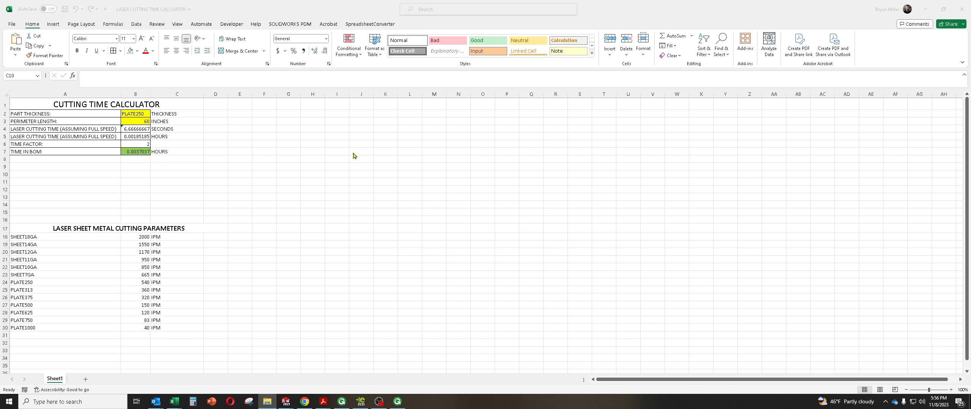
{"action": "left_click_drag", "start_coordinate": [736, 78], "coordinate": [582, 94]}
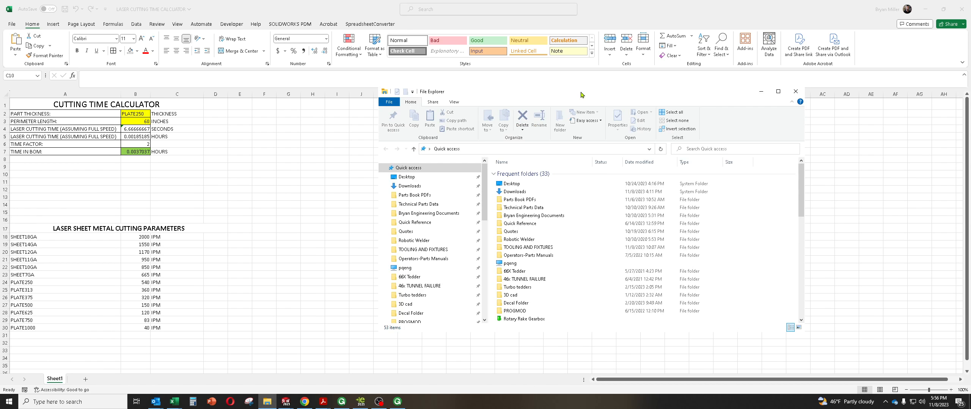
{"action": "double_click", "coordinate": [545, 98]}
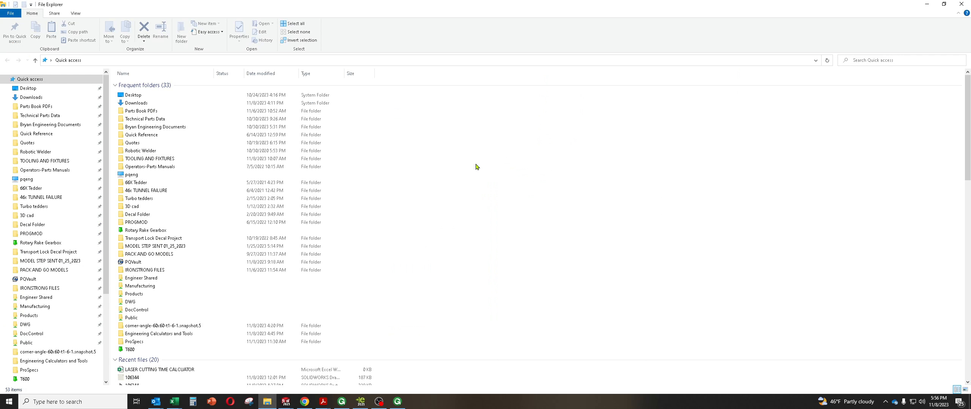
{"action": "scroll", "coordinate": [70, 246], "scroll_direction": "up", "scroll_amount": 2}
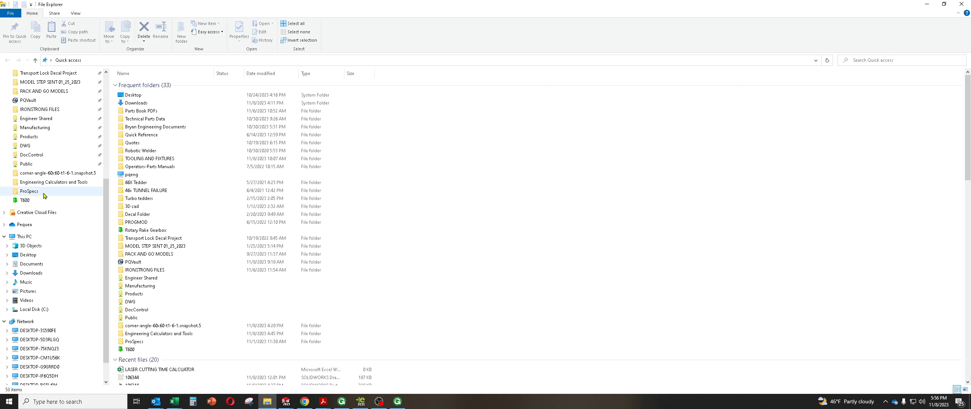
{"action": "scroll", "coordinate": [41, 194], "scroll_direction": "up", "scroll_amount": 4}
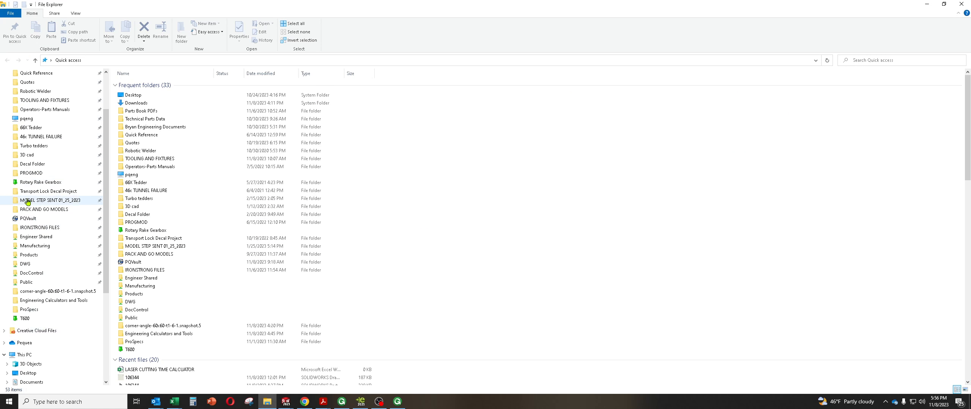
{"action": "left_click", "coordinate": [26, 118]}
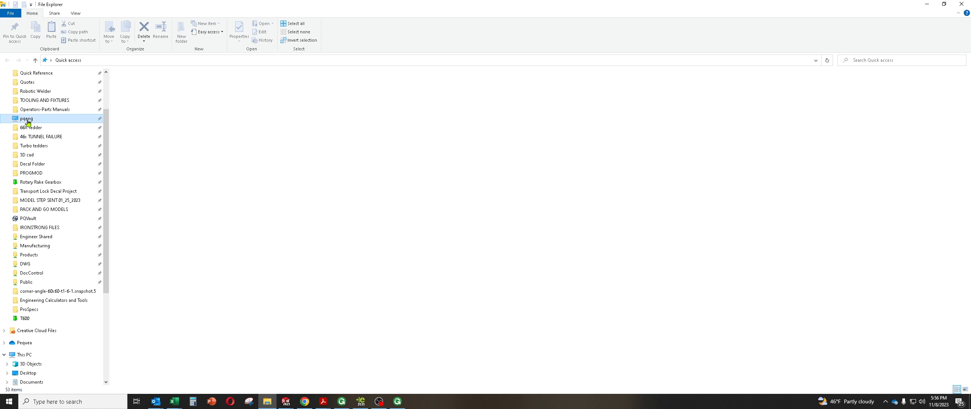
{"action": "double_click", "coordinate": [222, 80]}
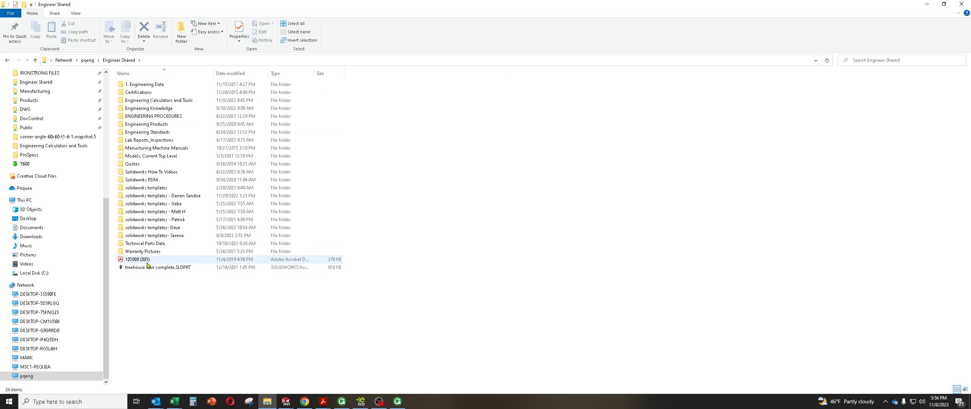
{"action": "double_click", "coordinate": [148, 101]}
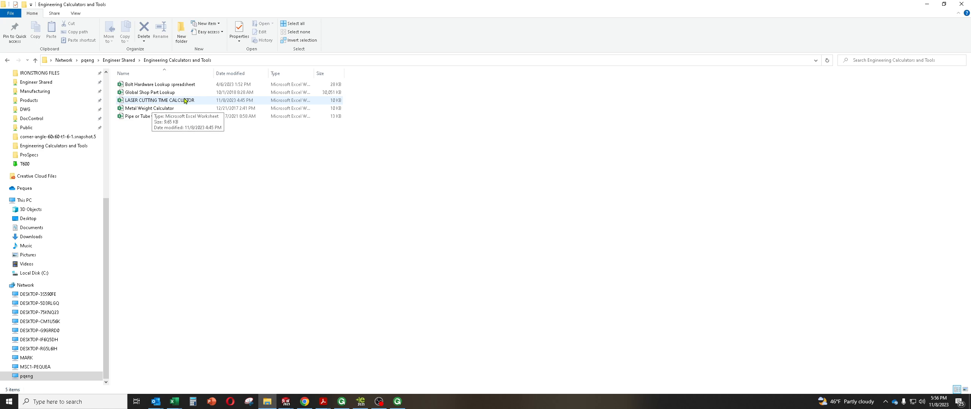
{"action": "double_click", "coordinate": [145, 101]}
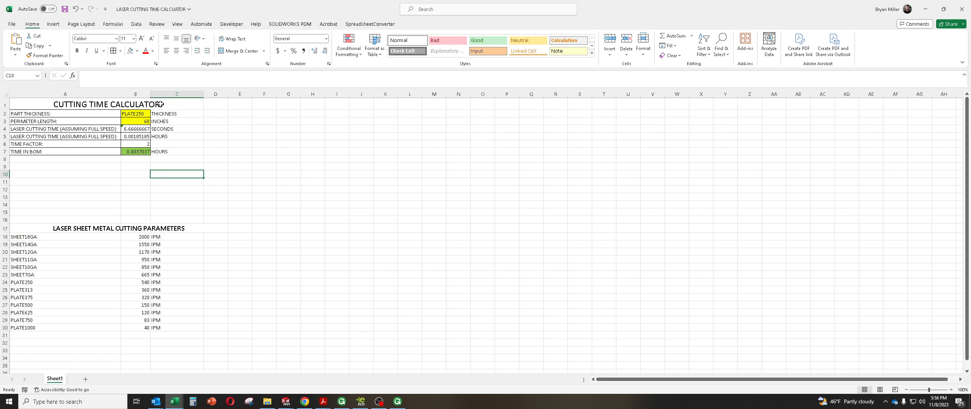
Keep PLATE250 as the part thickness in the cutting time calculator and set the perimeter length to 55 inches.
{"action": "left_click", "coordinate": [138, 115]}
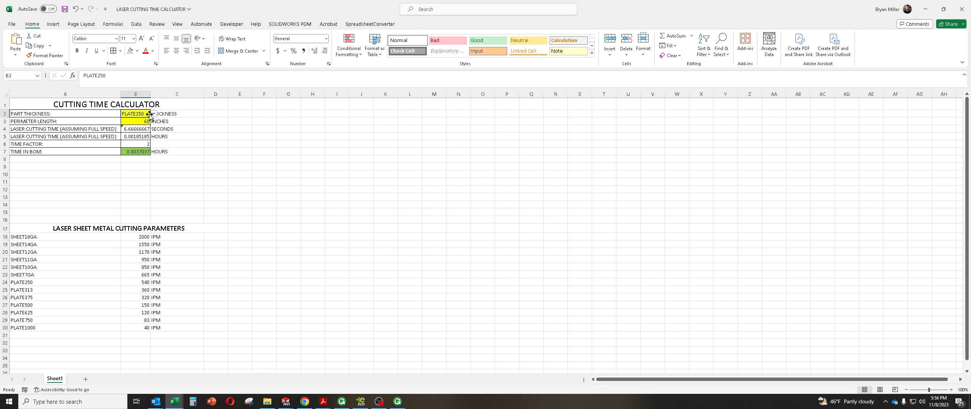
{"action": "left_click", "coordinate": [153, 114]}
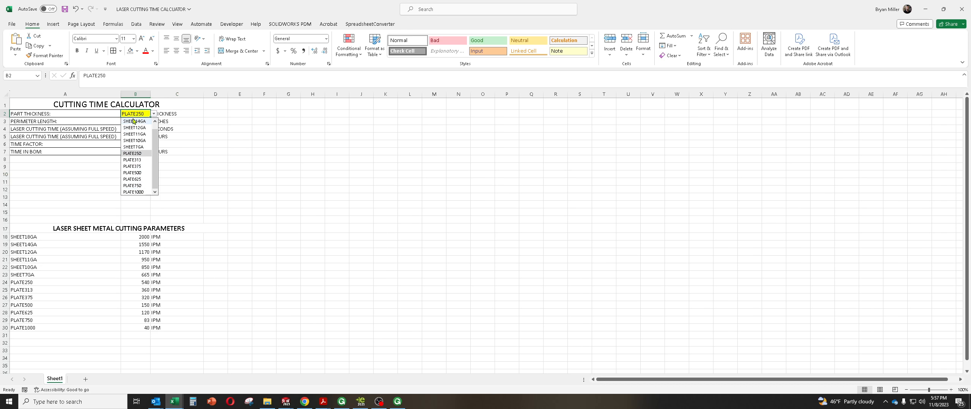
{"action": "left_click", "coordinate": [182, 166]}
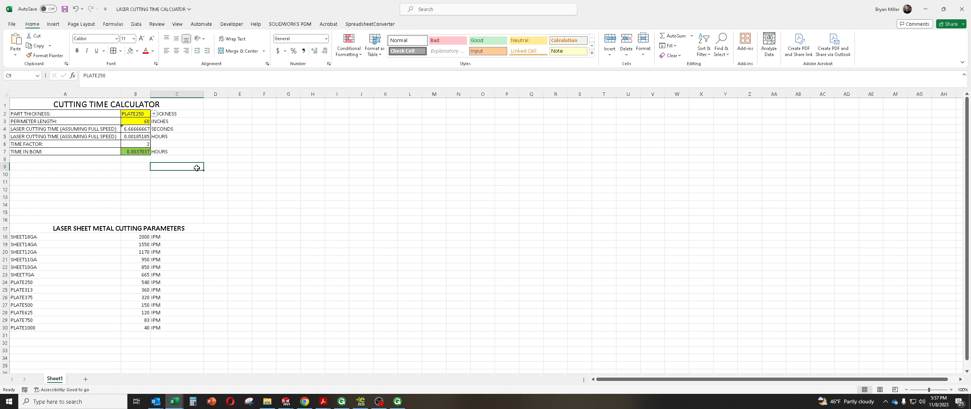
{"action": "left_click", "coordinate": [138, 121]}
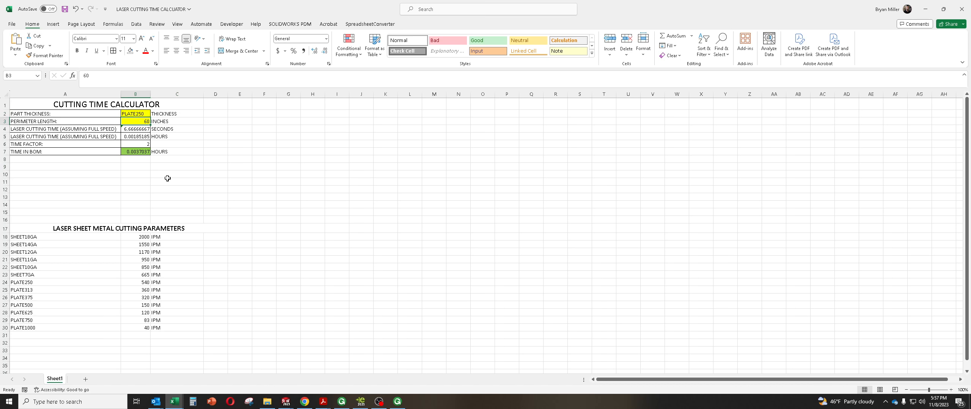
{"action": "type", "text": "55"}
{"action": "key", "text": "Return"}
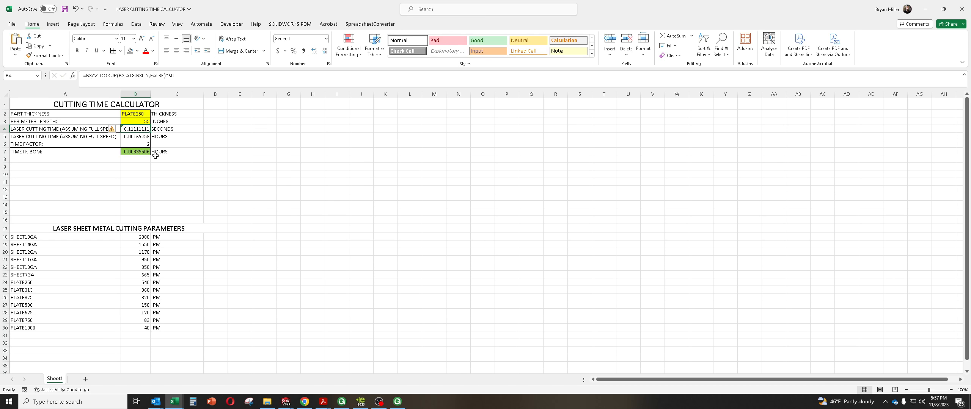
Examine the laser cutting times in seconds and hours, the time factor and the Time in BOM cell.
{"action": "left_click", "coordinate": [130, 154]}
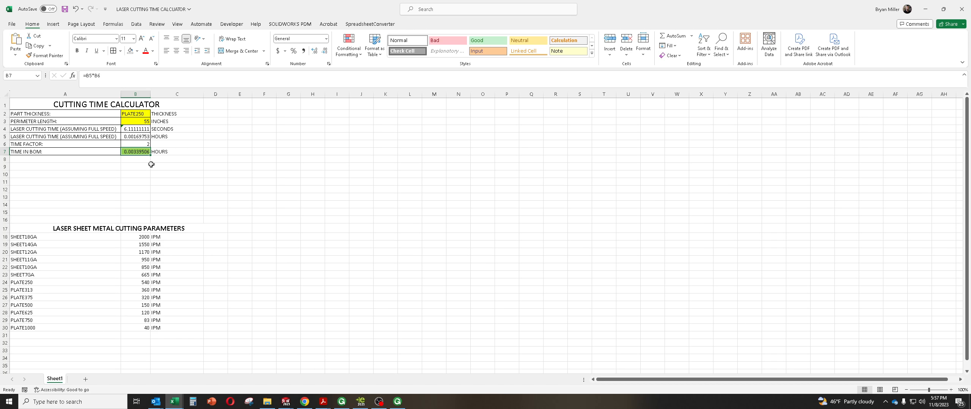
{"action": "left_click", "coordinate": [137, 144]}
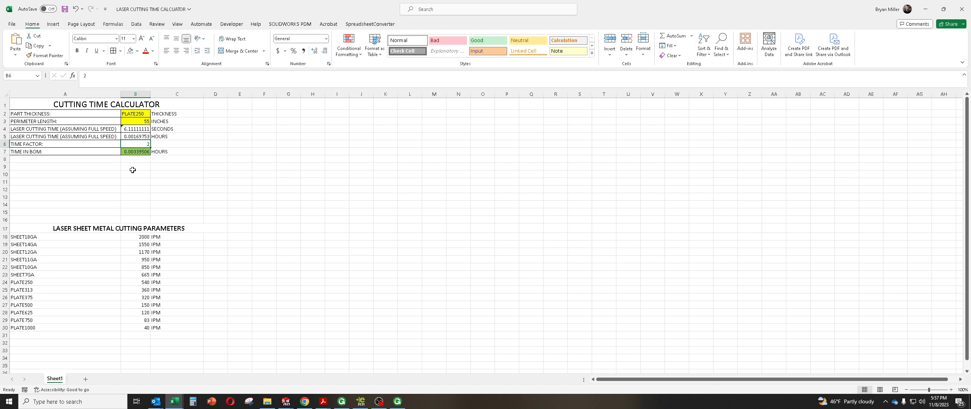
{"action": "left_click", "coordinate": [134, 137]}
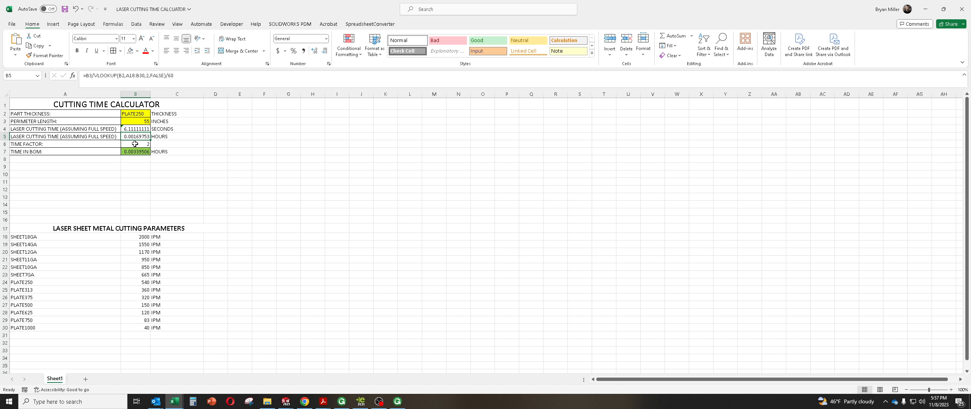
{"action": "left_click", "coordinate": [135, 144]}
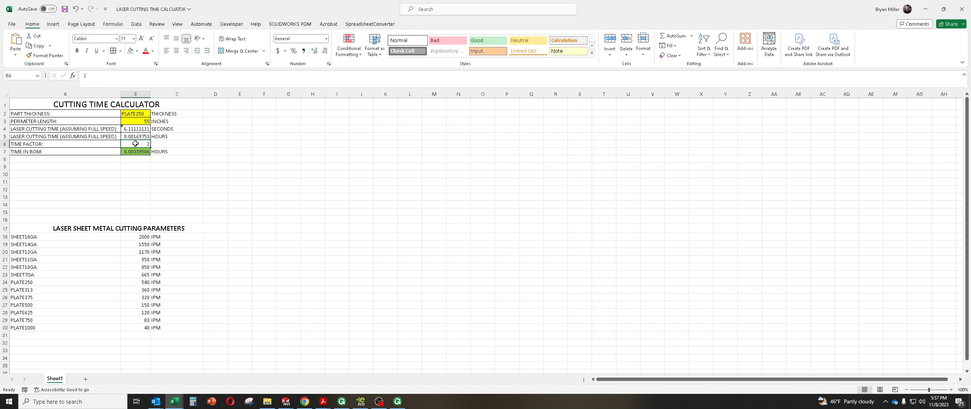
{"action": "left_click", "coordinate": [132, 151]}
{"action": "left_click", "coordinate": [135, 129]}
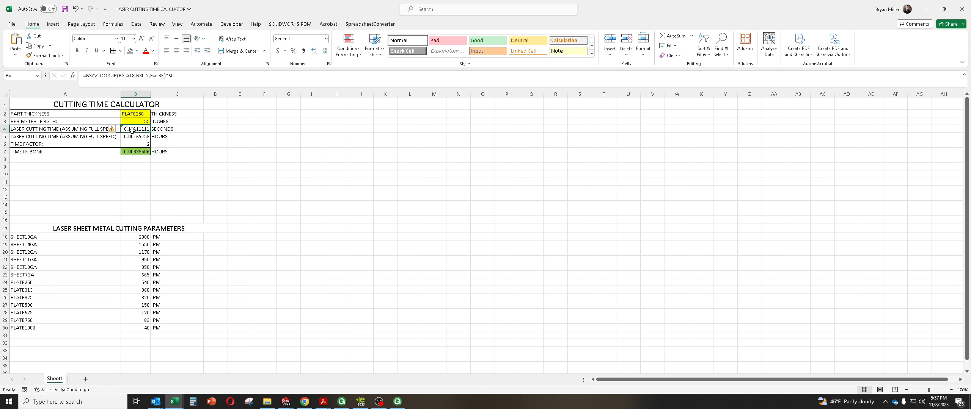
{"action": "left_click", "coordinate": [136, 151]}
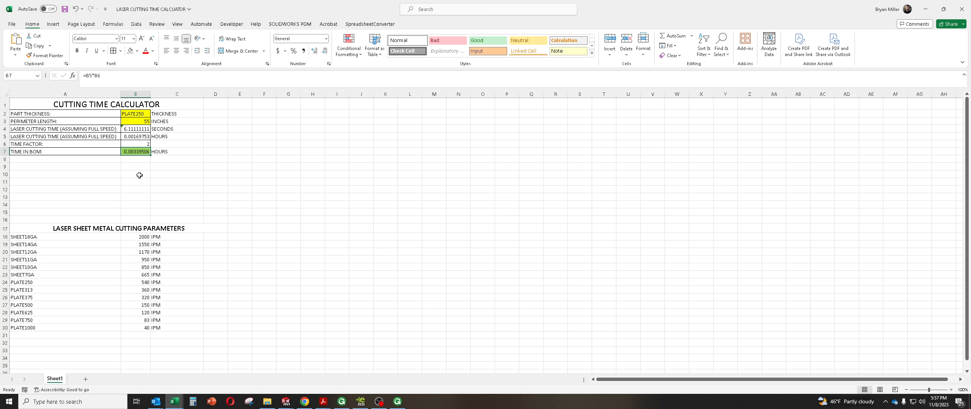
Switch to the 106344 router in Global Shop Solutions, enter a runtime of .0034 hours per part for FLAS and save the line.
{"action": "left_click", "coordinate": [397, 402]}
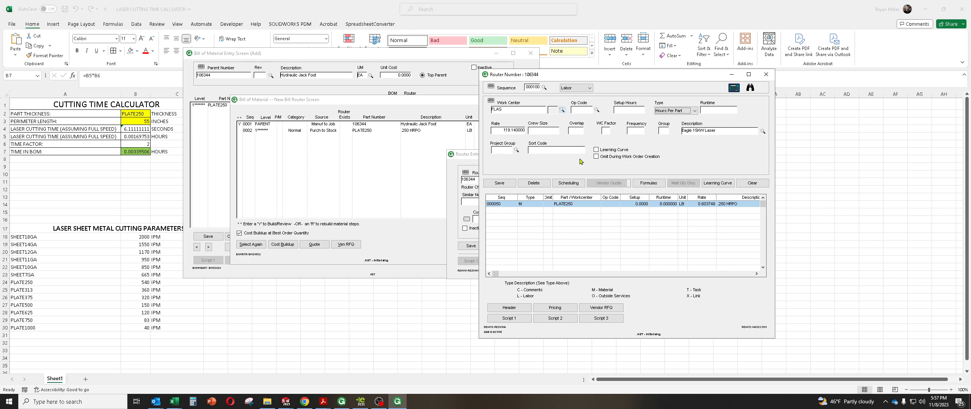
{"action": "key", "text": "Tab"}
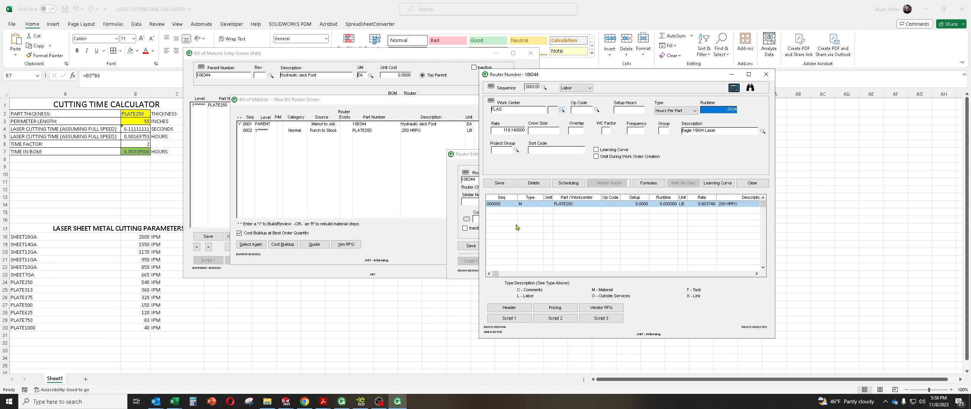
{"action": "left_click", "coordinate": [497, 184]}
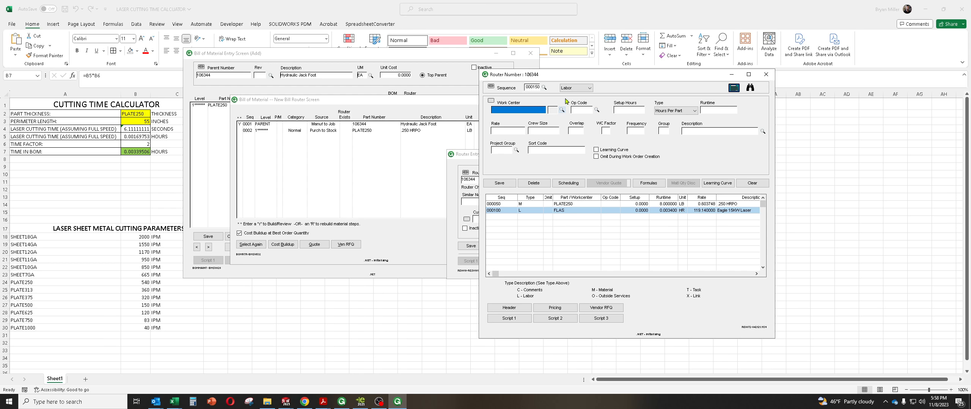
Add a Labor line at sequence 000150 for work center FBP1 with a runtime of 2 minutes per part and save it.
{"action": "left_click", "coordinate": [562, 110]}
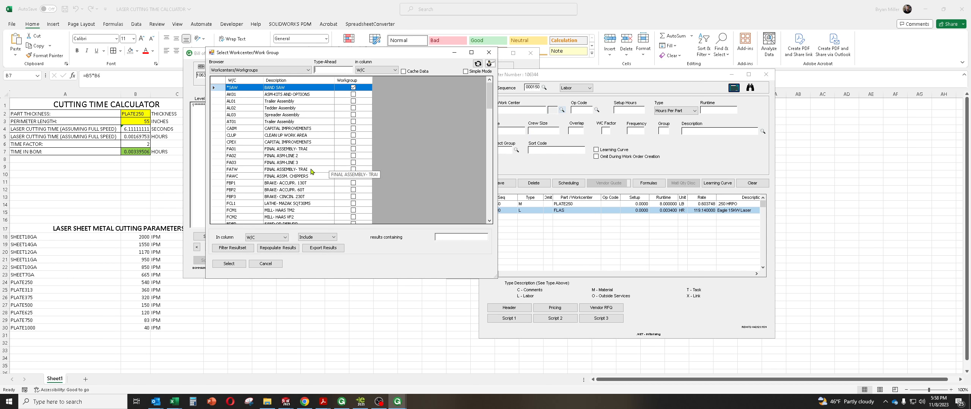
{"action": "scroll", "coordinate": [313, 172], "scroll_direction": "down", "scroll_amount": 1}
{"action": "scroll", "coordinate": [247, 152], "scroll_direction": "up", "scroll_amount": 1}
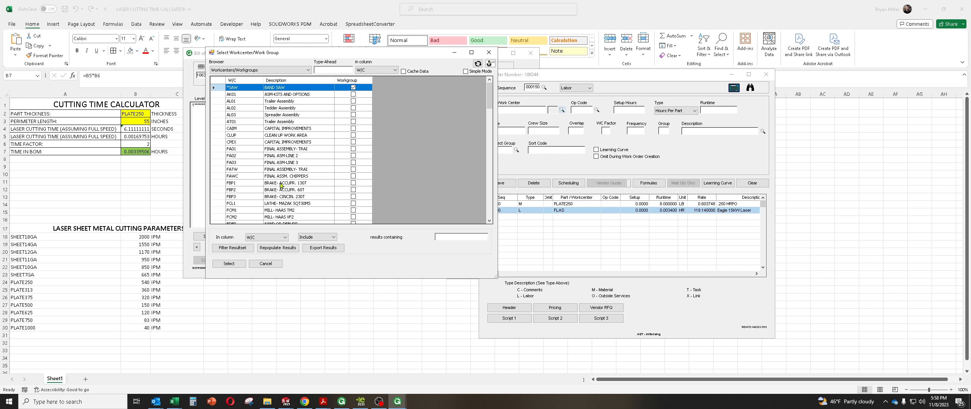
{"action": "double_click", "coordinate": [244, 186]}
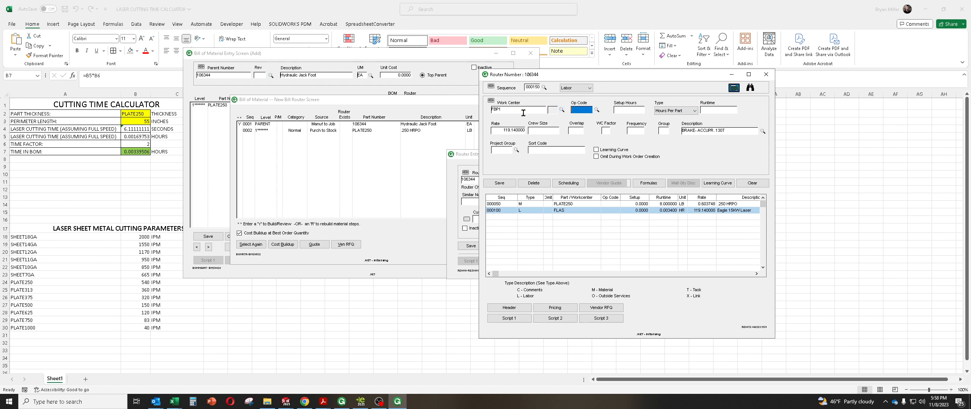
{"action": "left_click", "coordinate": [666, 111]}
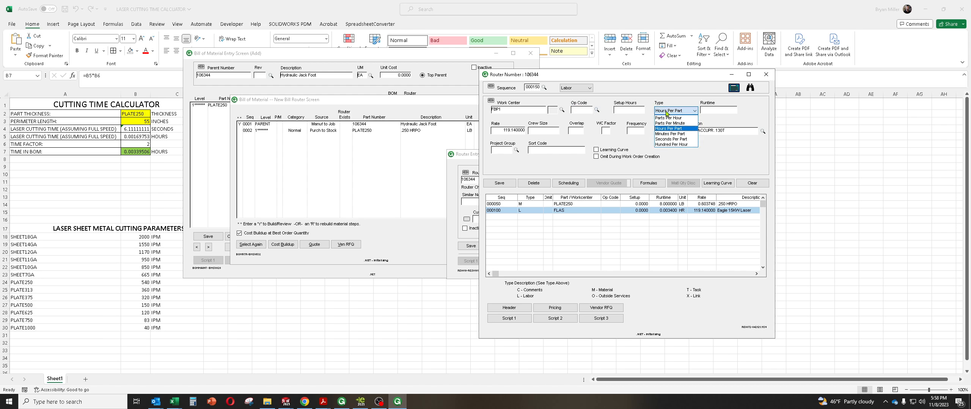
{"action": "left_click", "coordinate": [668, 133]}
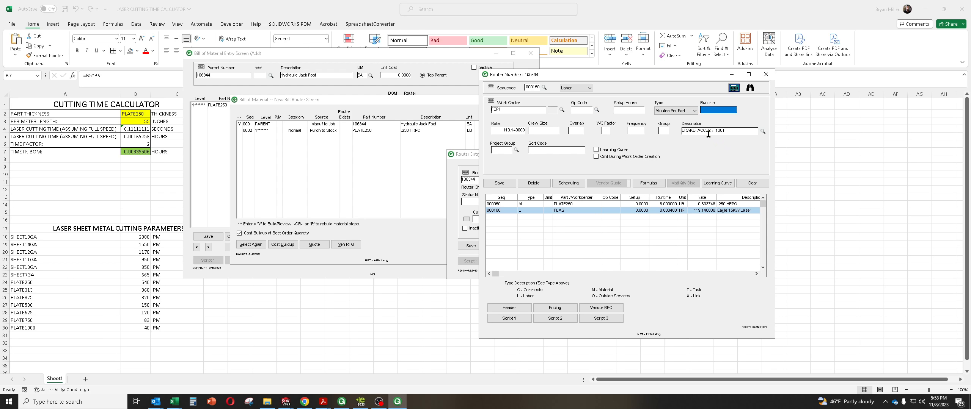
{"action": "type", "text": "2"}
{"action": "left_click", "coordinate": [500, 184]}
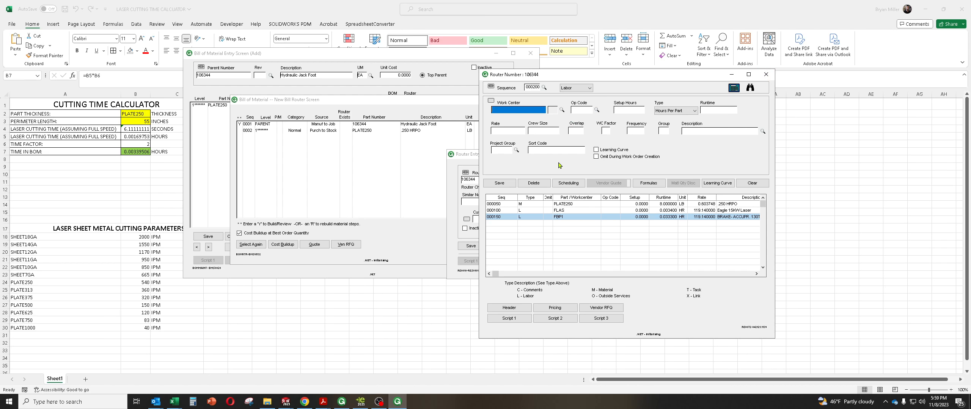
Close the router lines, save the router for 106344 and return to the Bill of Material Entry screen.
{"action": "left_click", "coordinate": [767, 75]}
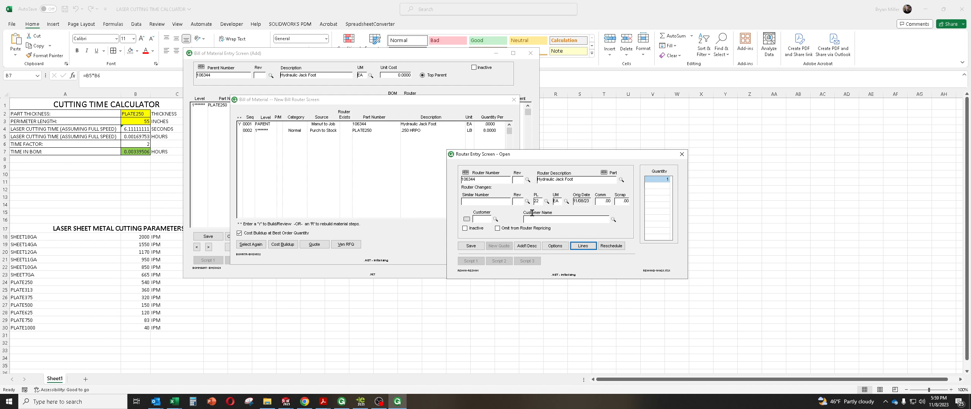
{"action": "left_click", "coordinate": [472, 246]}
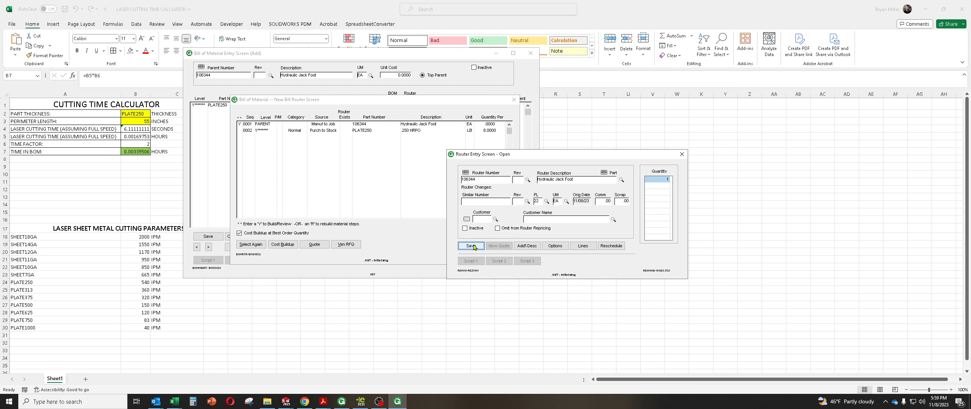
{"action": "left_click", "coordinate": [681, 155]}
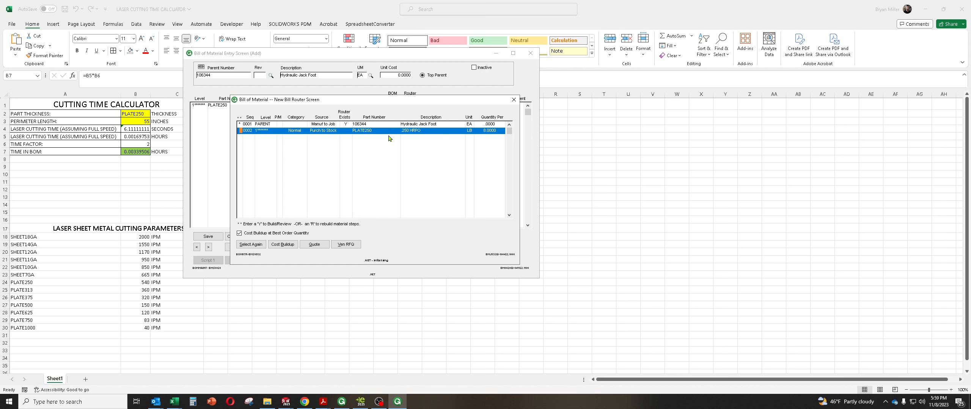
{"action": "left_click", "coordinate": [514, 100]}
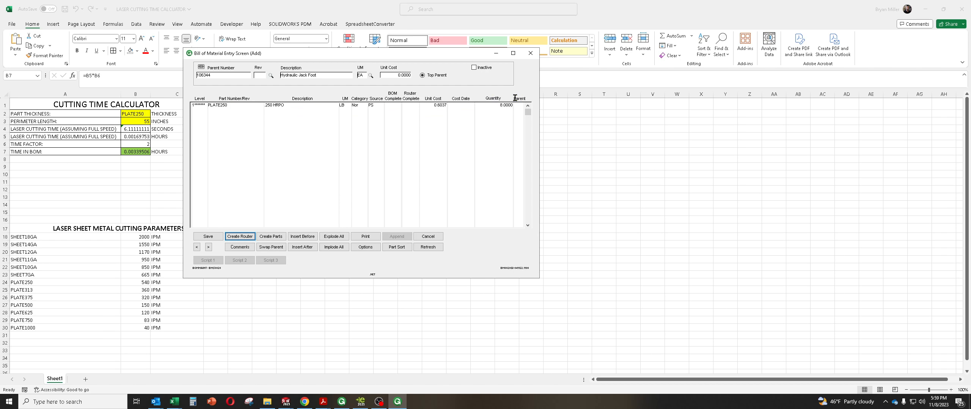
Save the bill of material for 106344, clear the entry screen for the next one and close it.
{"action": "left_click", "coordinate": [209, 237]}
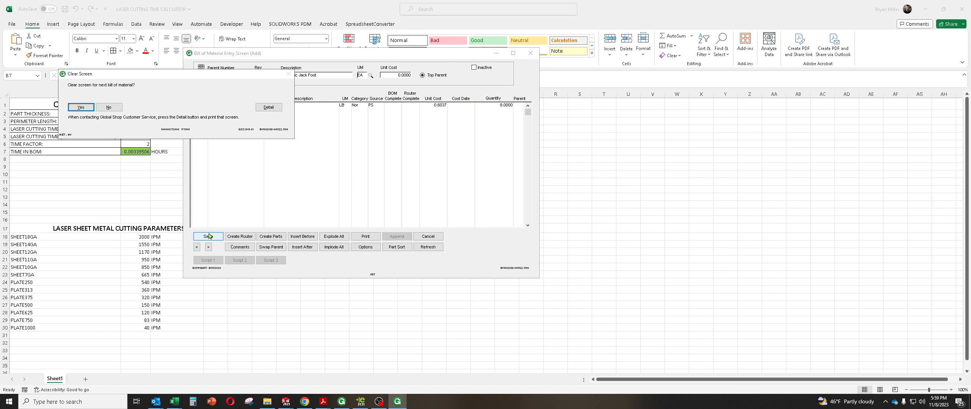
{"action": "left_click", "coordinate": [81, 107]}
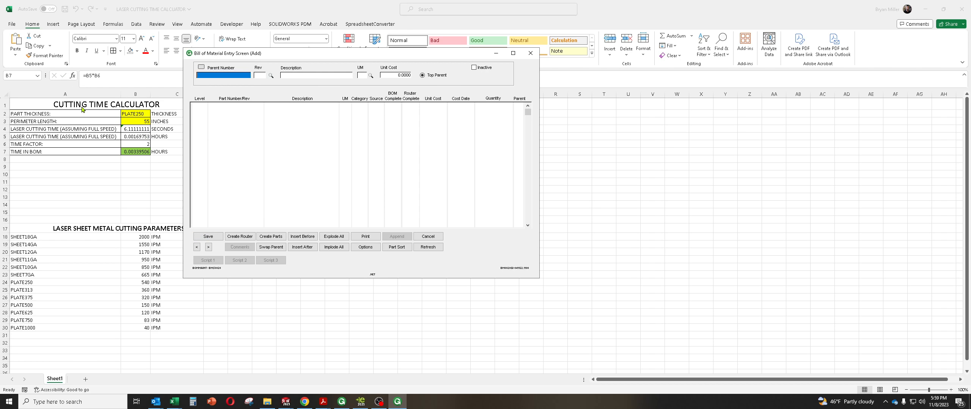
{"action": "left_click", "coordinate": [530, 54]}
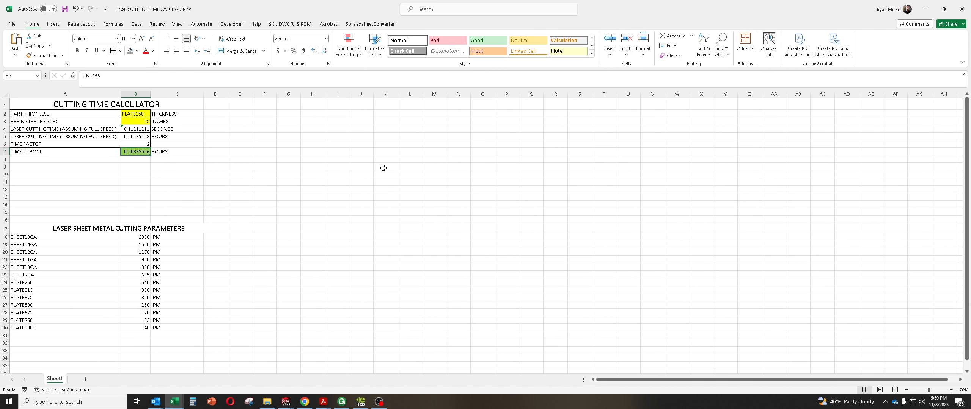
Close the cutting time calculator workbook with its changes saved and return to the 106344 model in SOLIDWORKS.
{"action": "left_click", "coordinate": [961, 9]}
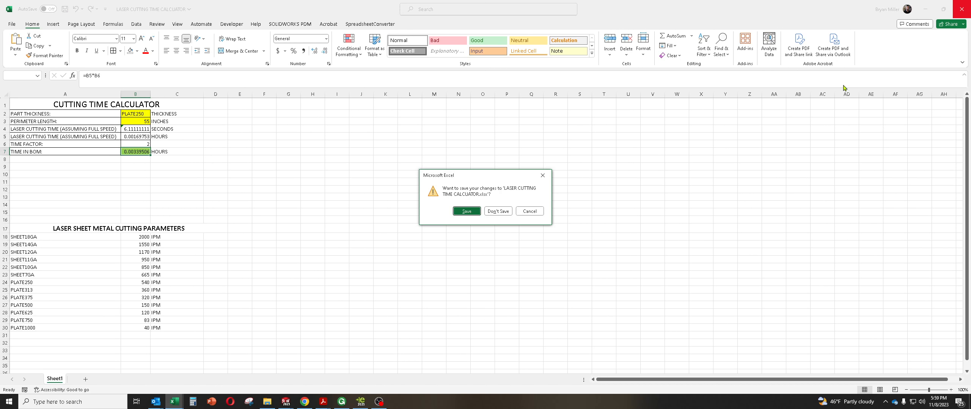
{"action": "left_click", "coordinate": [470, 215]}
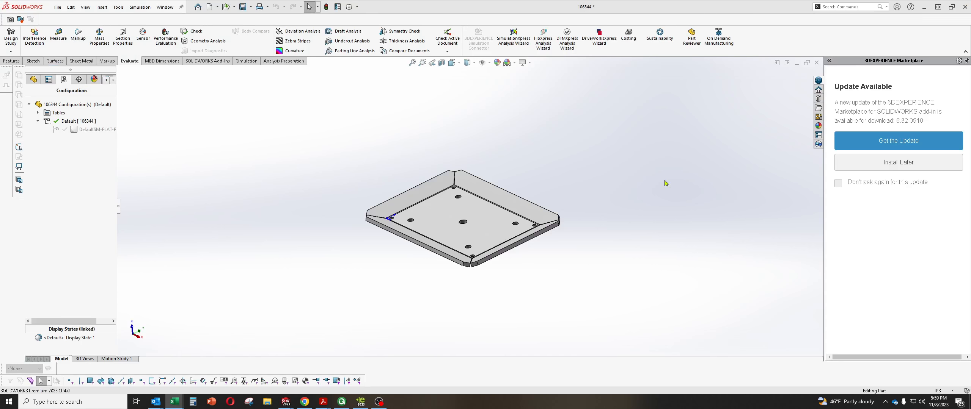
{"action": "middle_click_drag", "start_coordinate": [557, 234], "coordinate": [499, 232]}
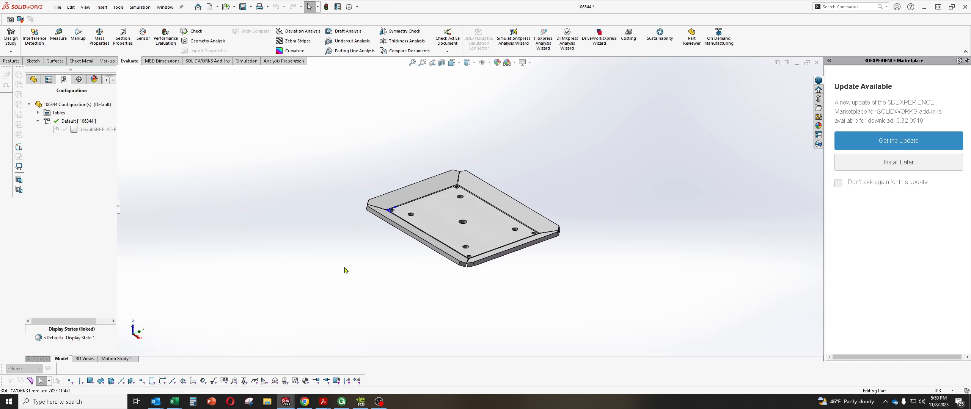